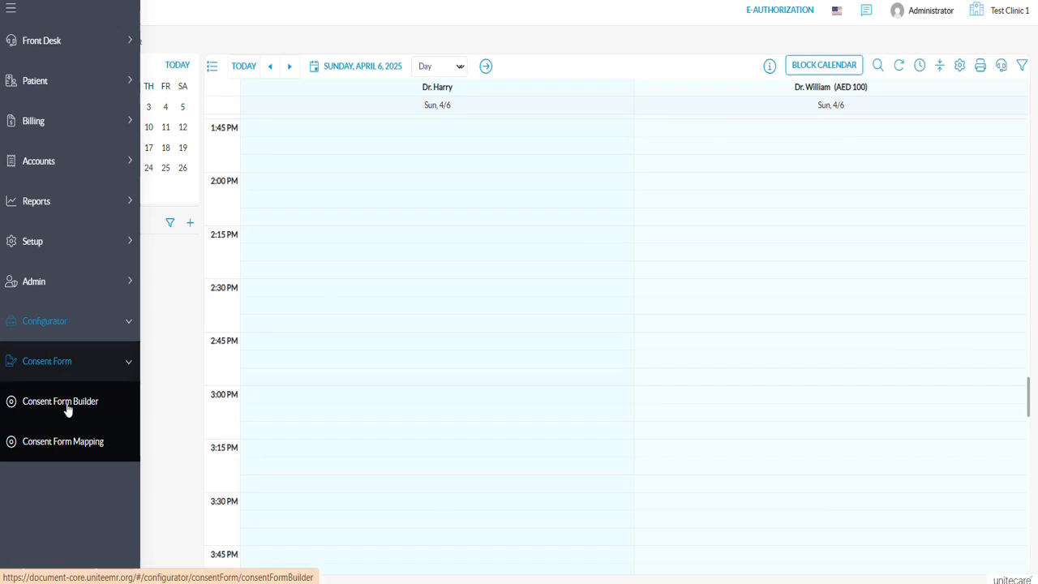
Open the Consent Form Builder and look over its search and consent type filter options.
{"action": "left_click", "coordinate": [68, 410]}
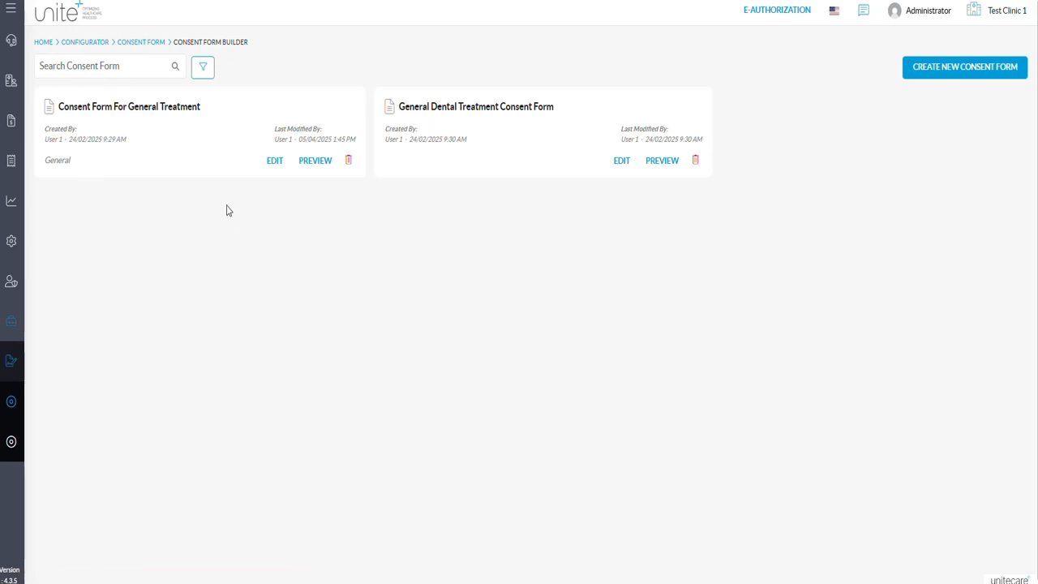
{"action": "left_click", "coordinate": [113, 68]}
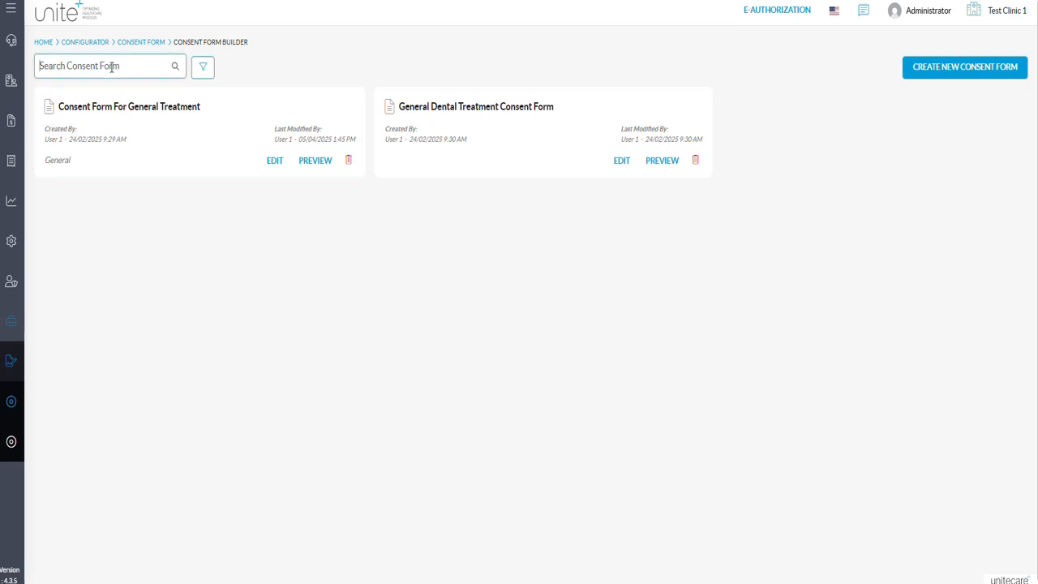
{"action": "left_click", "coordinate": [209, 72]}
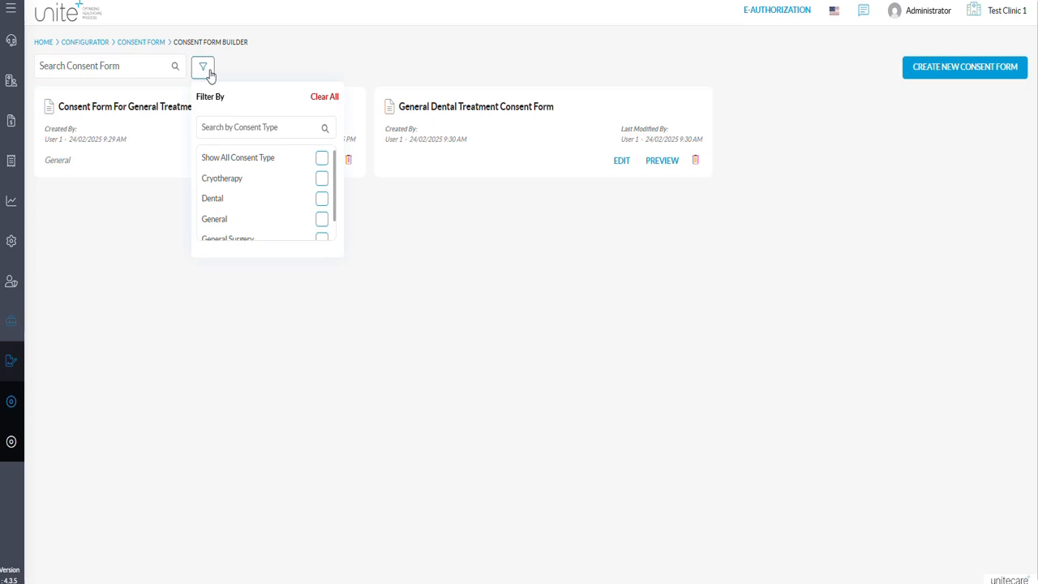
{"action": "left_click", "coordinate": [211, 74]}
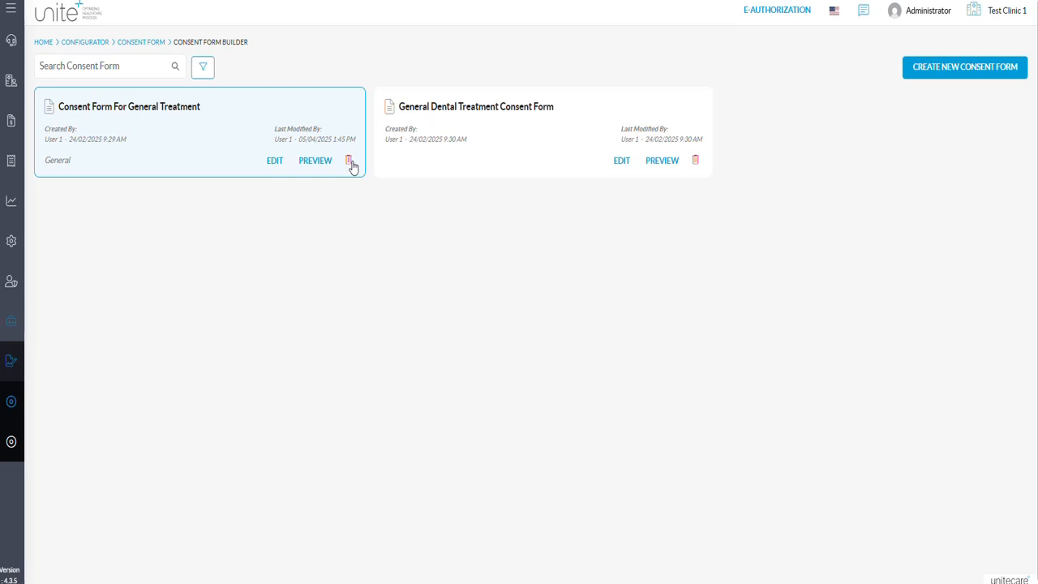
Create a new consent form and expand its Patient Details, Doctor Details and Visit Details variables.
{"action": "left_click", "coordinate": [949, 69]}
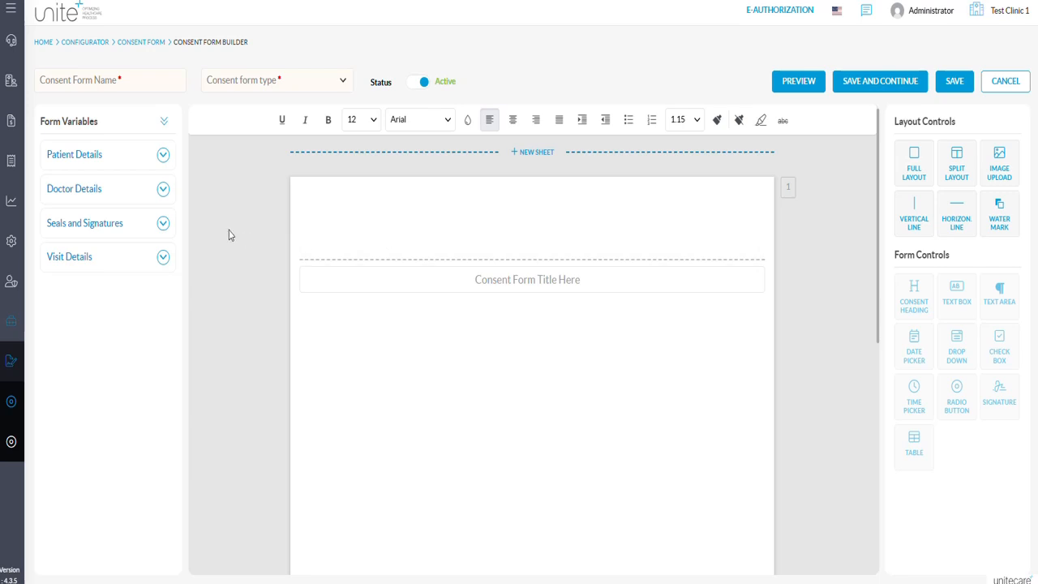
{"action": "left_click", "coordinate": [162, 156]}
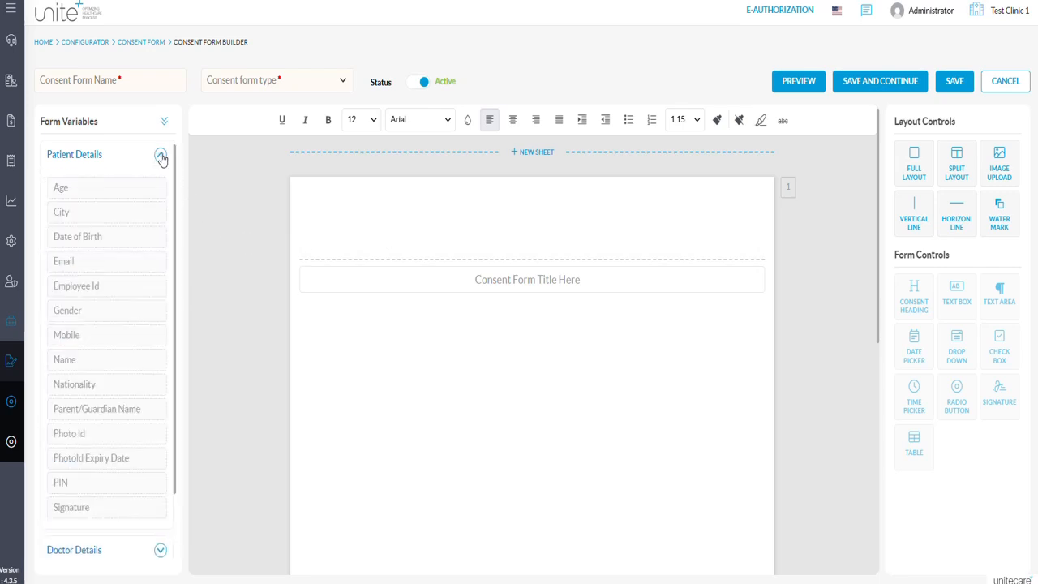
{"action": "scroll", "coordinate": [163, 157], "scroll_direction": "down", "scroll_amount": 3}
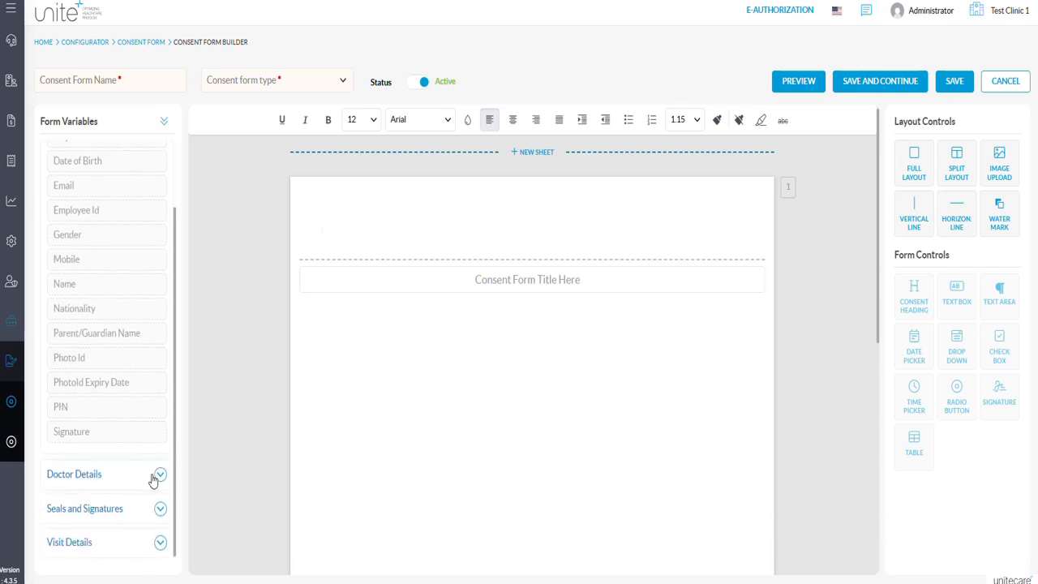
{"action": "left_click", "coordinate": [159, 475]}
{"action": "scroll", "coordinate": [153, 479], "scroll_direction": "down", "scroll_amount": 3}
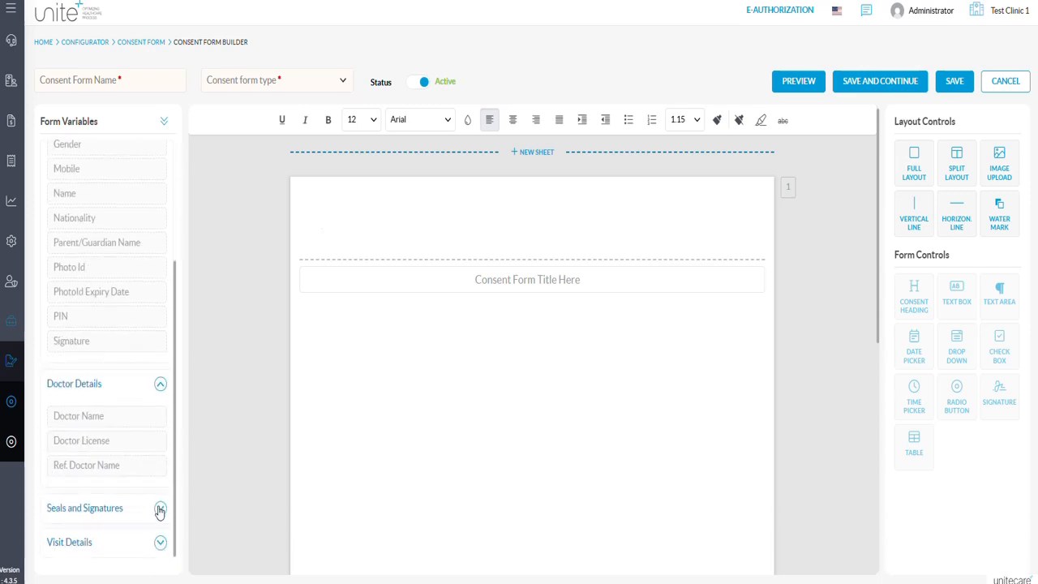
{"action": "left_click", "coordinate": [160, 541]}
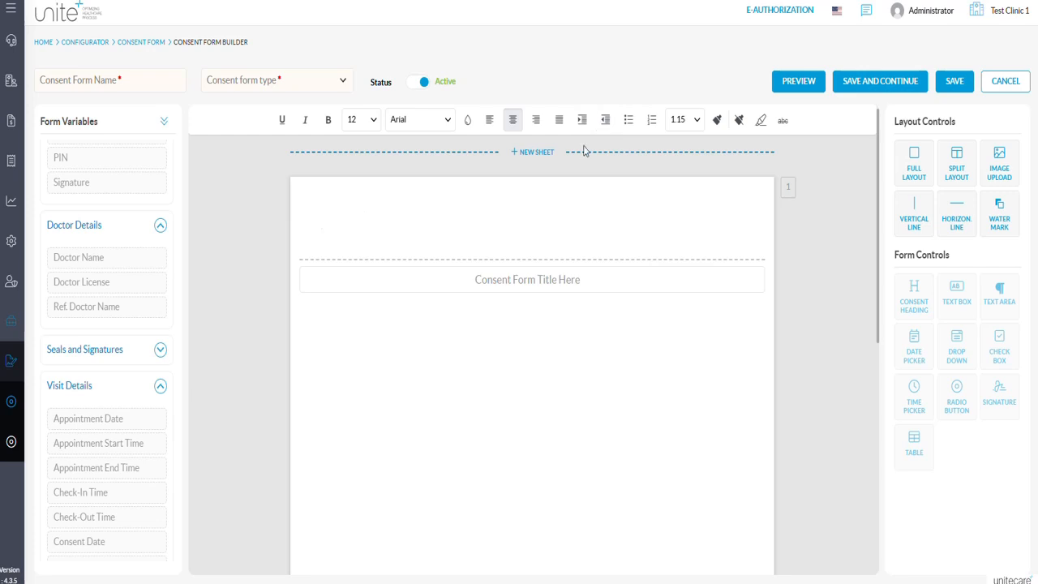
Copy the heading GENERAL CONSENT FORM from the Word document and use it as the new form's title and name.
{"action": "mouse_move", "coordinate": [593, 203]}
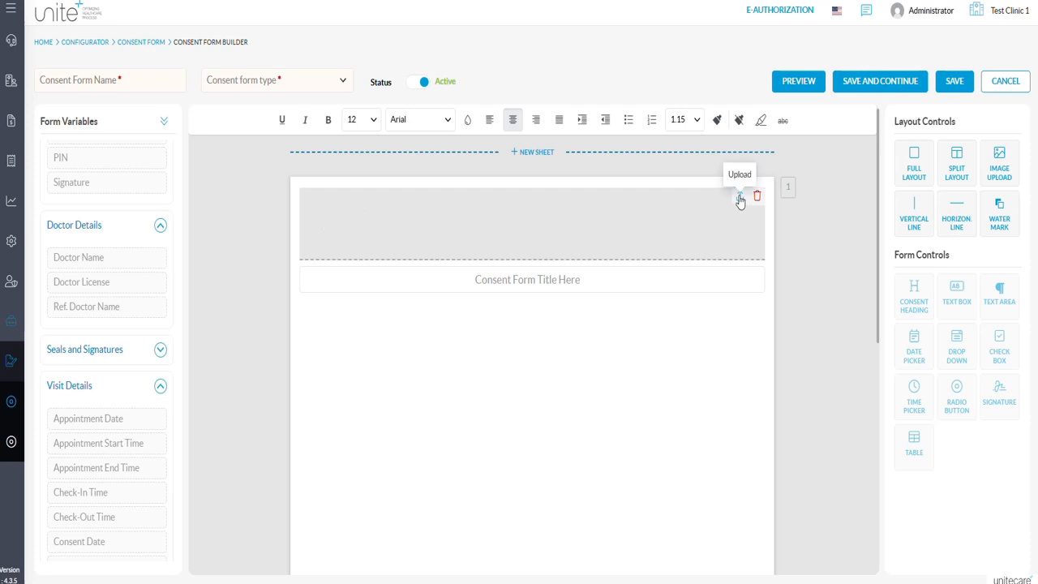
{"action": "left_click", "coordinate": [563, 280]}
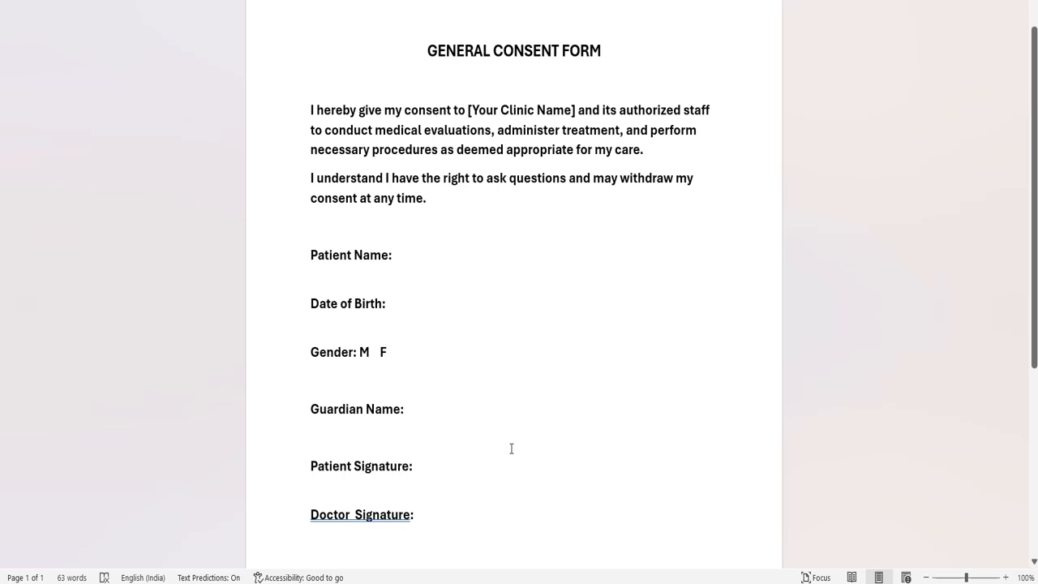
{"action": "triple_click", "coordinate": [493, 50]}
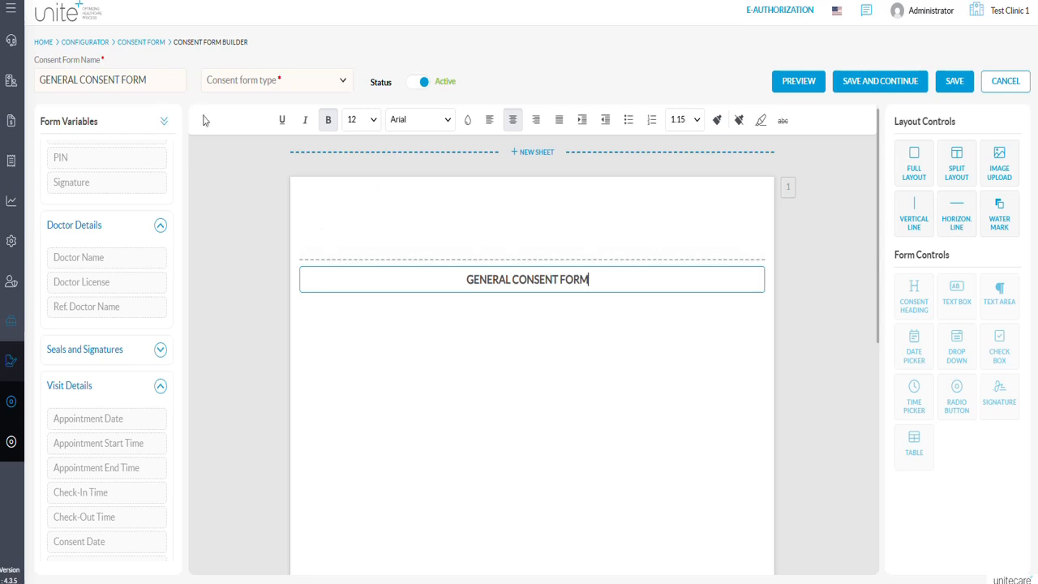
{"action": "left_click", "coordinate": [153, 84]}
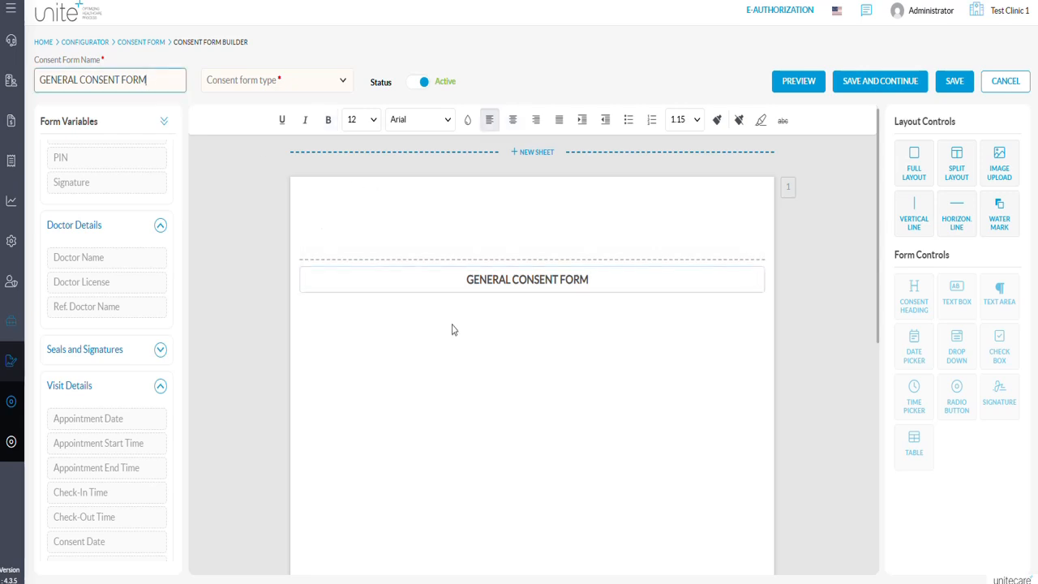
Add a full layout block below the title and paste the Word document's consent text and field labels into it.
{"action": "left_click", "coordinate": [475, 343]}
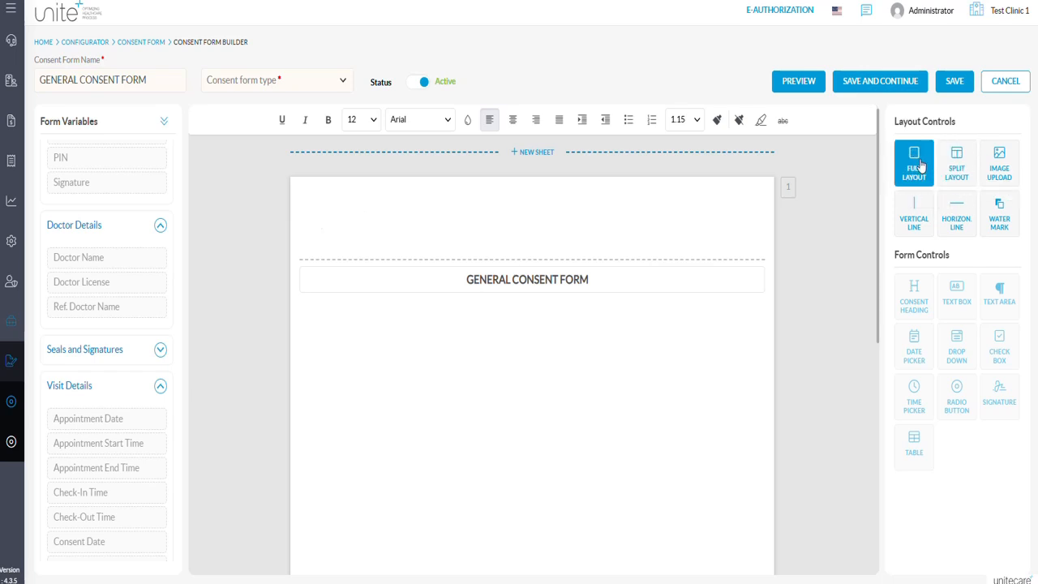
{"action": "left_click_drag", "start_coordinate": [921, 164], "coordinate": [410, 336]}
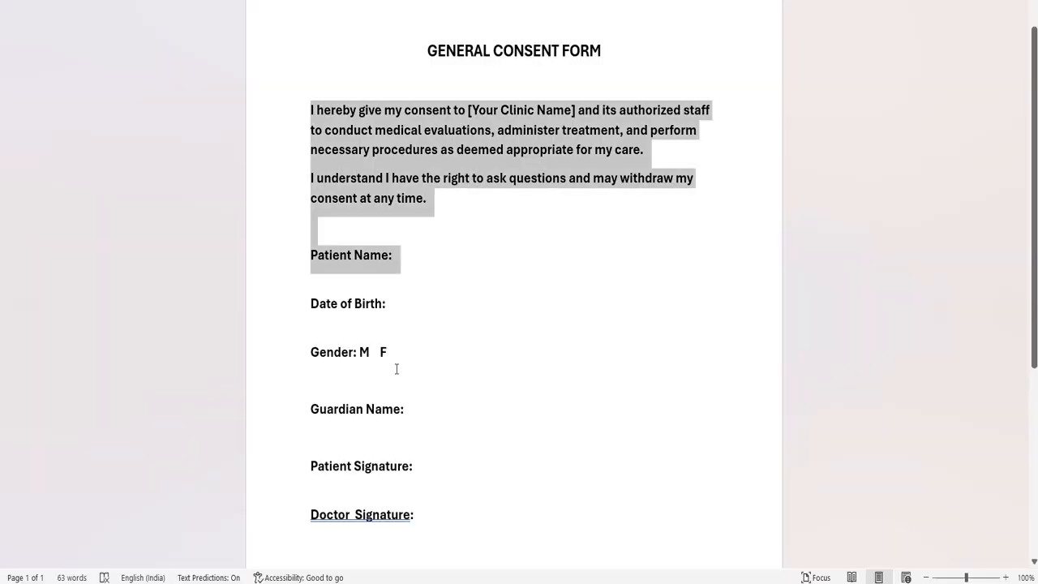
{"action": "left_click_drag", "start_coordinate": [397, 369], "coordinate": [421, 513]}
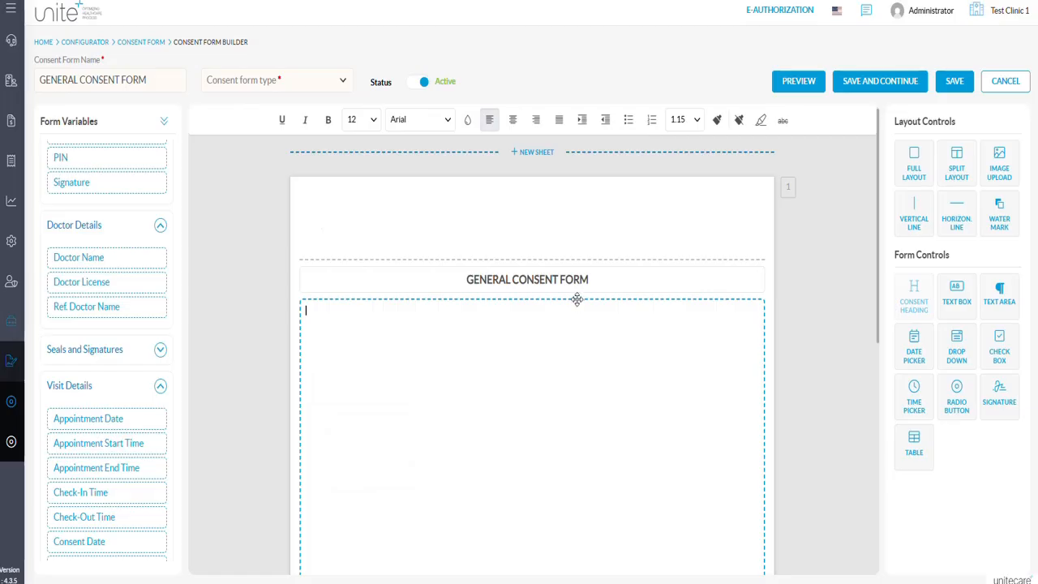
{"action": "type", "text": "I hereby give my consent to [Your Clinic Name] and its authorized staff to conduct medical evaluations, administer treatment, and perform necessary procedures as deemed appropriate for my care. I understand I have the right to ask questions and may withdraw my consent at any time.  Patient Name:  Date of Birth:  Gender: M  F  Guardian Name:  Patient Signature:  Doctor  Signature:"}
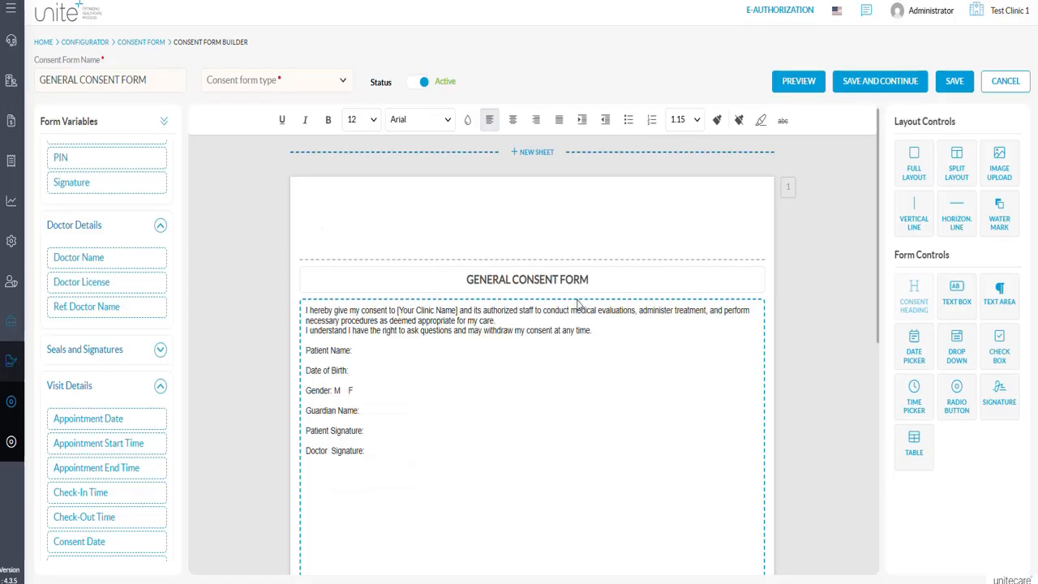
Set all the pasted body text to font size 18 and replace the clinic name placeholder with Test Clinic.
{"action": "key", "text": "ctrl+a"}
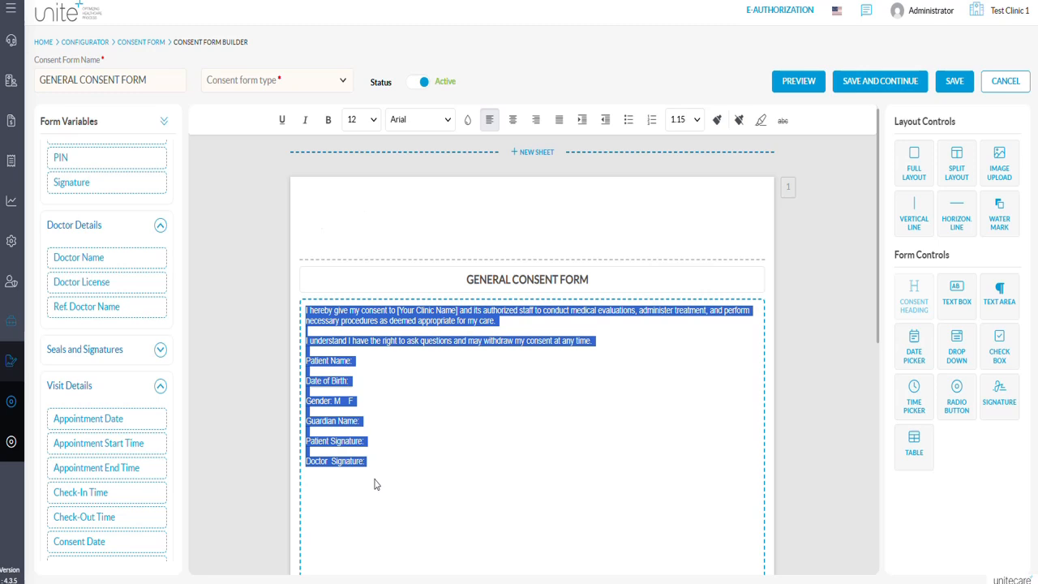
{"action": "left_click", "coordinate": [373, 120]}
{"action": "left_click", "coordinate": [354, 200]}
{"action": "left_click", "coordinate": [482, 345]}
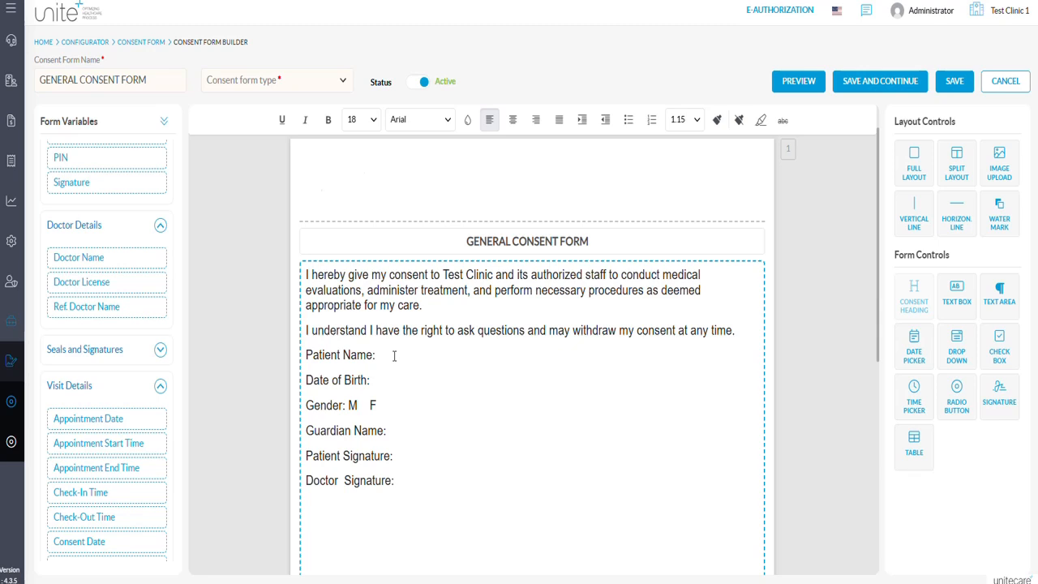
Insert the patient Name and Date of Birth variables after their matching labels in the form.
{"action": "scroll", "coordinate": [172, 280], "scroll_direction": "up", "scroll_amount": 3}
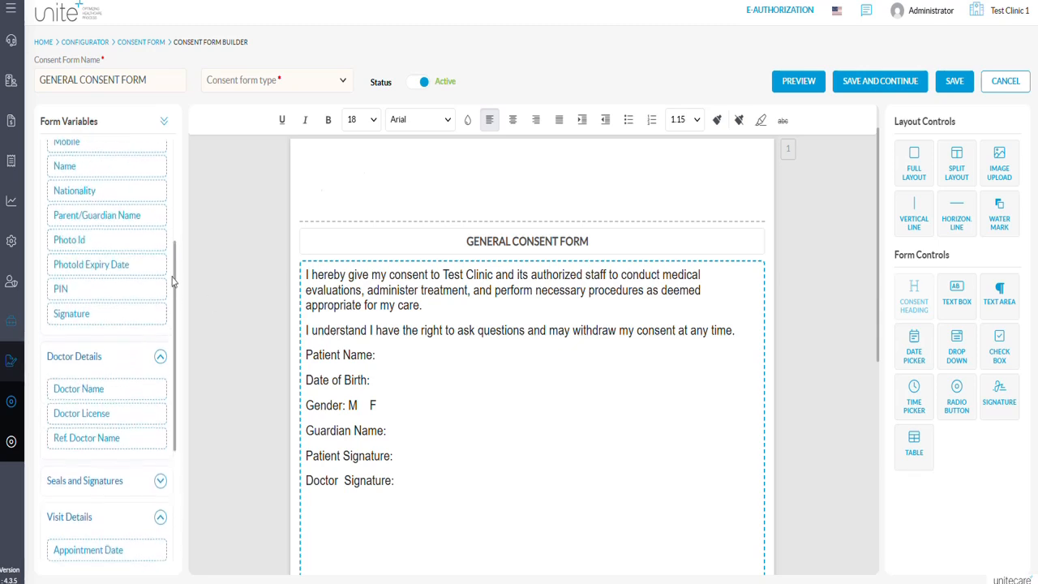
{"action": "scroll", "coordinate": [172, 280], "scroll_direction": "up", "scroll_amount": 3}
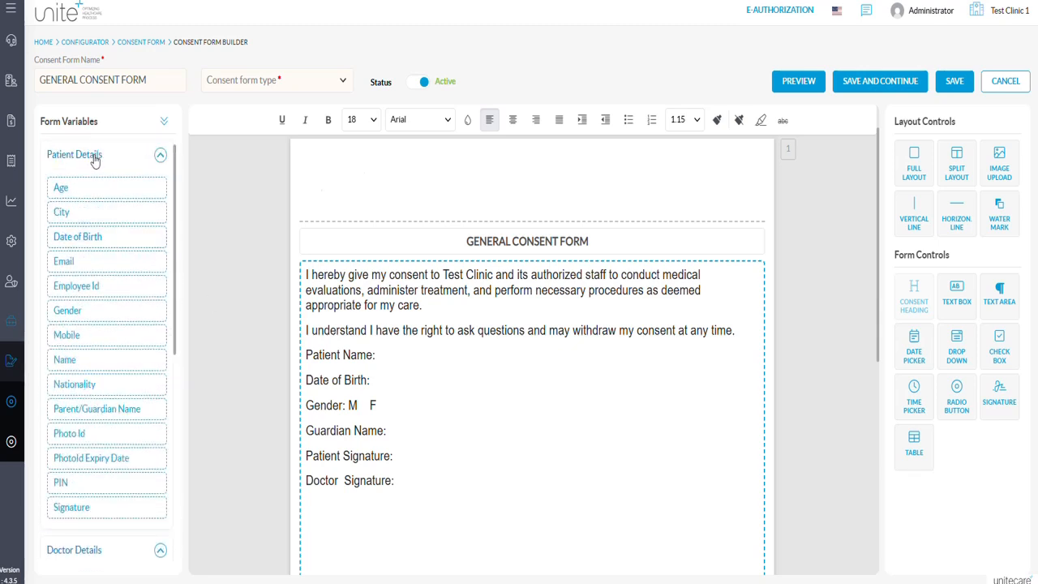
{"action": "left_click", "coordinate": [72, 359]}
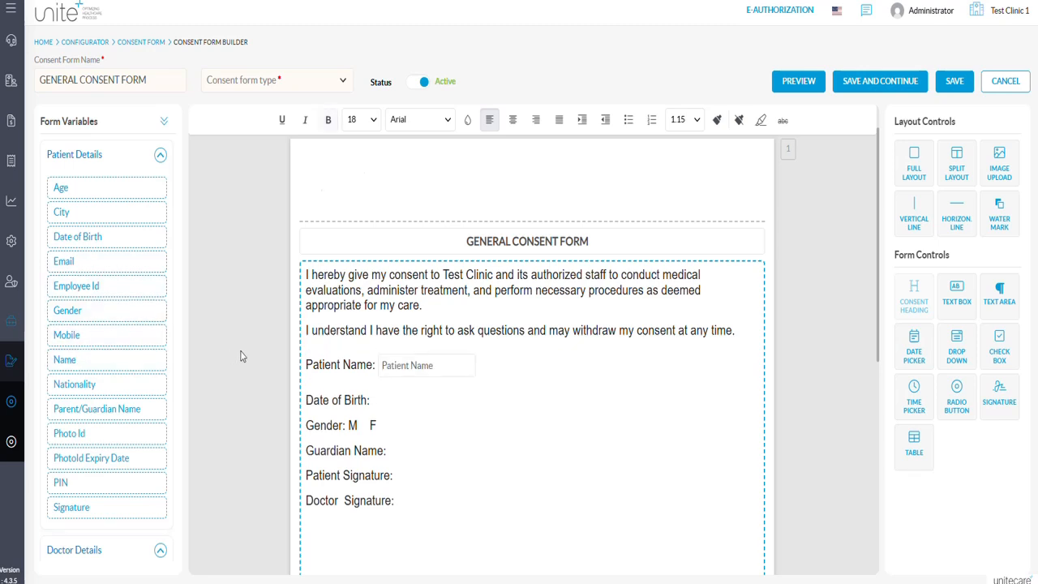
{"action": "left_click", "coordinate": [381, 402]}
{"action": "left_click", "coordinate": [89, 237]}
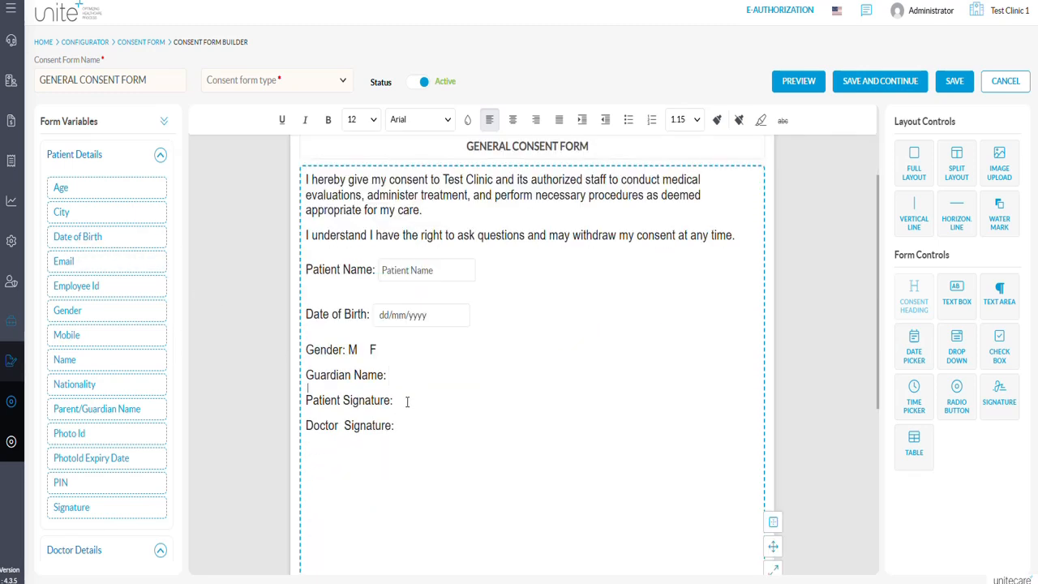
Insert the patient Signature and Doctor Signature variables after their matching labels.
{"action": "left_click", "coordinate": [408, 399]}
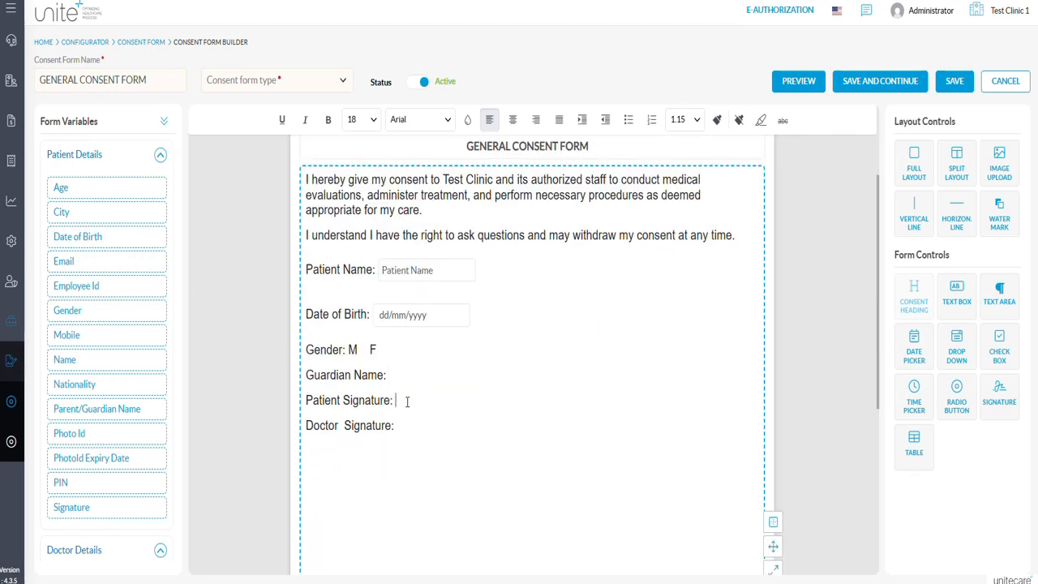
{"action": "left_click", "coordinate": [96, 507]}
{"action": "scroll", "coordinate": [95, 510], "scroll_direction": "down", "scroll_amount": 2}
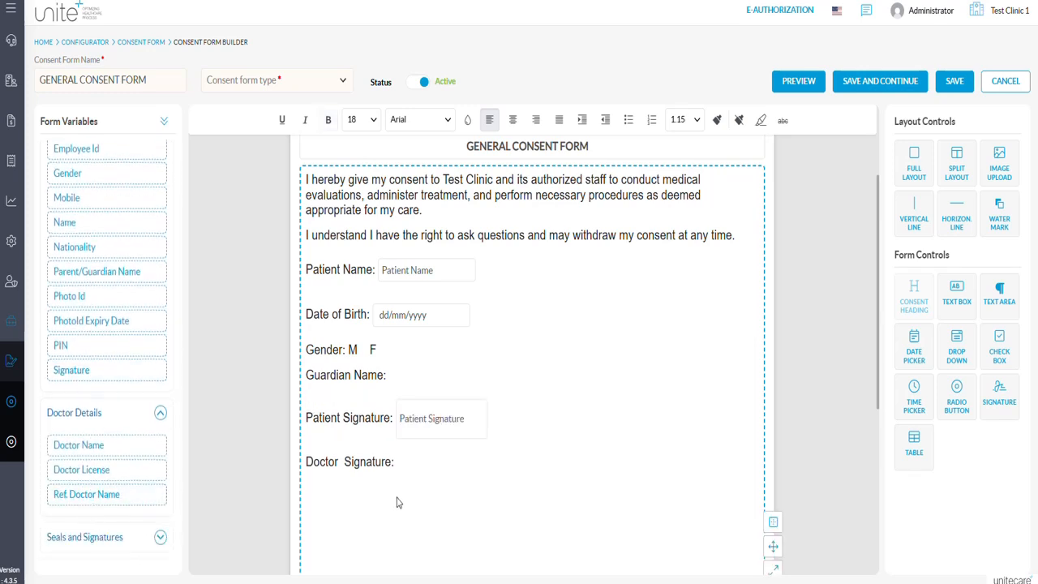
{"action": "left_click", "coordinate": [85, 549]}
{"action": "left_click", "coordinate": [121, 388]}
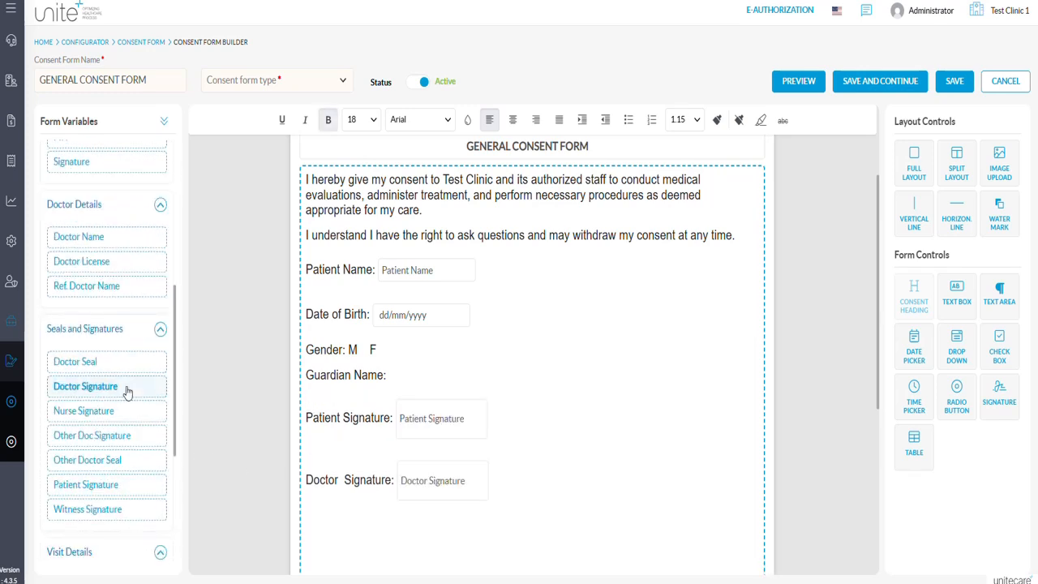
Insert a text box after the Guardian Name label and set its placeholder to Guardian Name.
{"action": "left_click", "coordinate": [405, 372]}
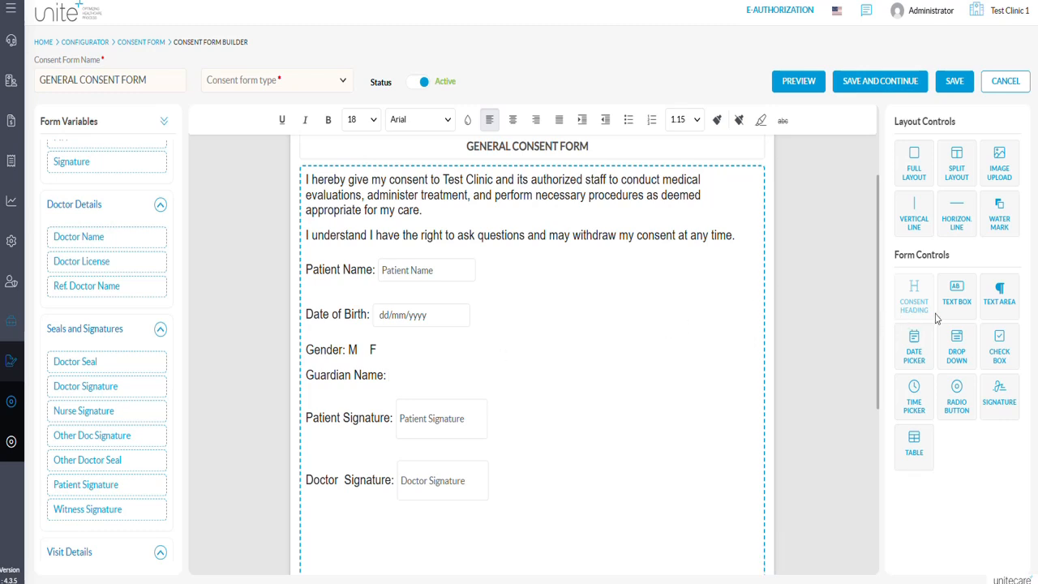
{"action": "left_click", "coordinate": [957, 301]}
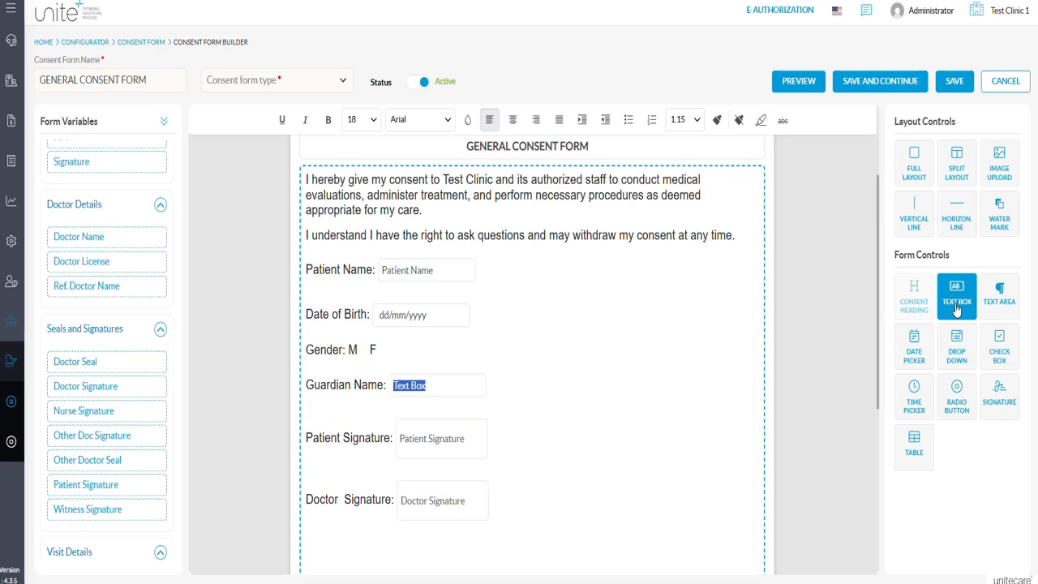
{"action": "left_click", "coordinate": [438, 383]}
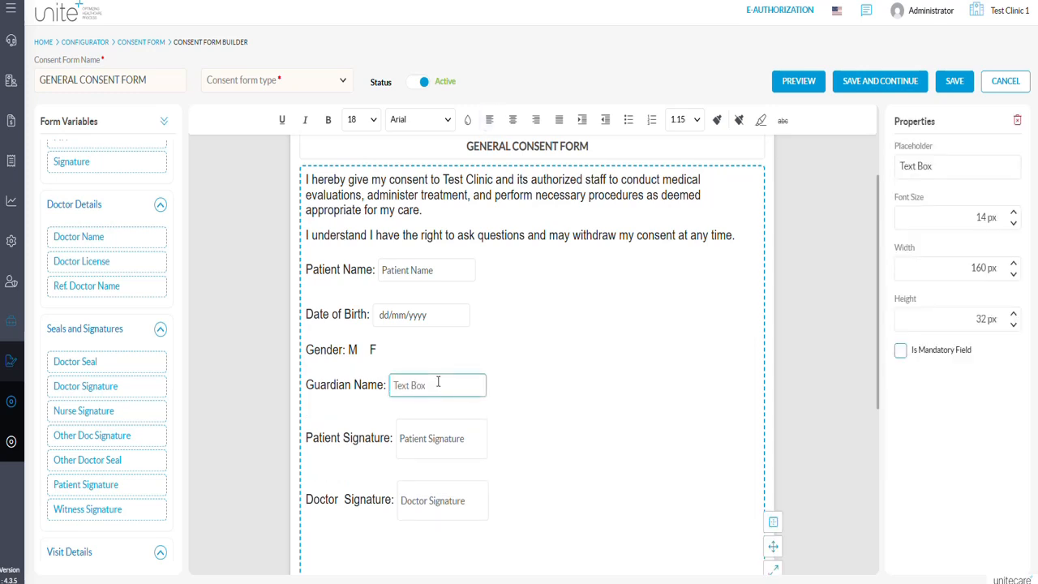
{"action": "left_click", "coordinate": [946, 166]}
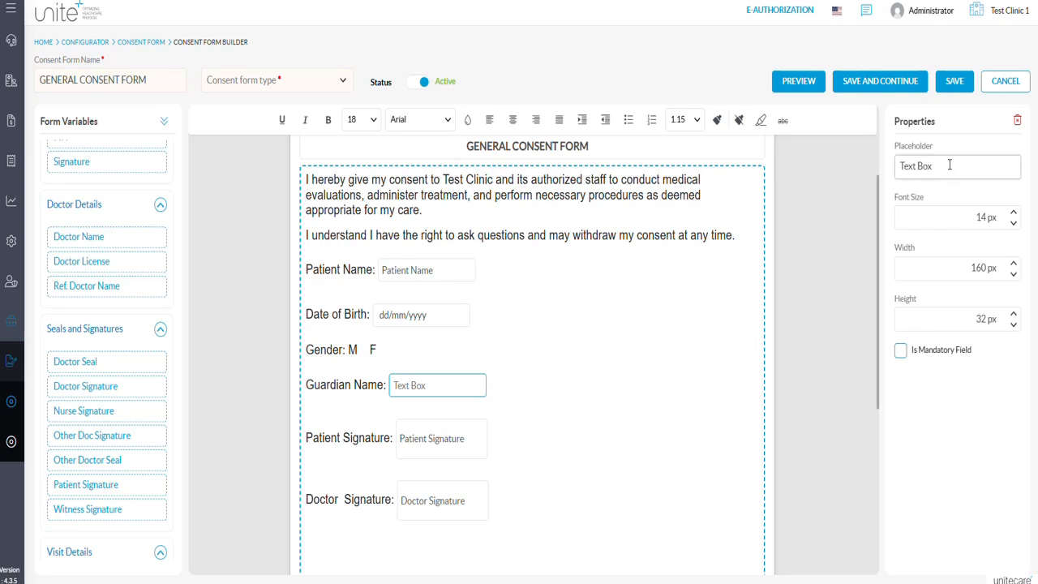
{"action": "left_click_drag", "start_coordinate": [950, 165], "coordinate": [898, 167]}
{"action": "type", "text": "Guardian Name"}
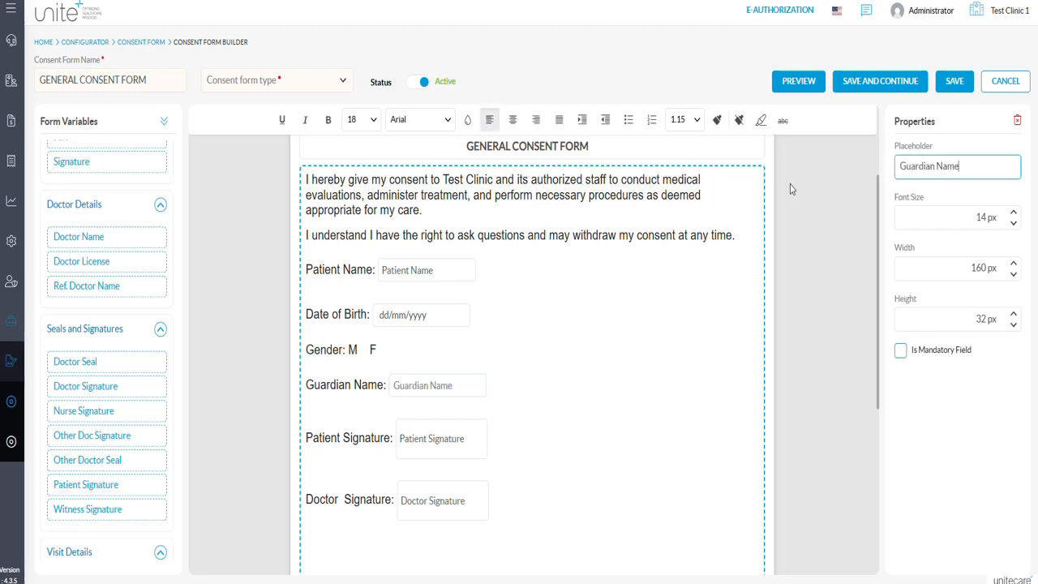
Insert a radio button after each of the M and F options on the Gender line.
{"action": "left_click", "coordinate": [361, 350]}
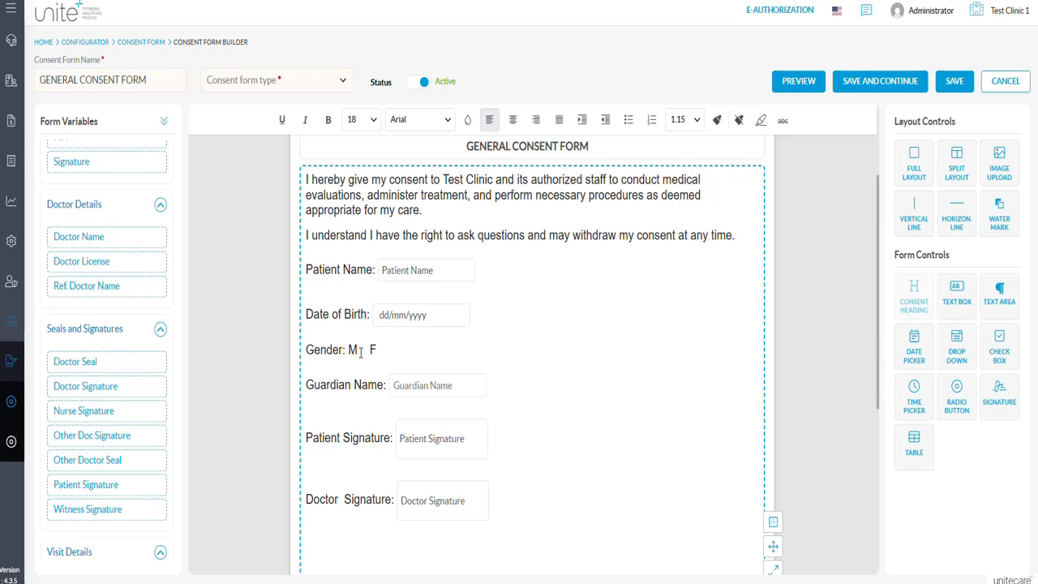
{"action": "left_click", "coordinate": [962, 404]}
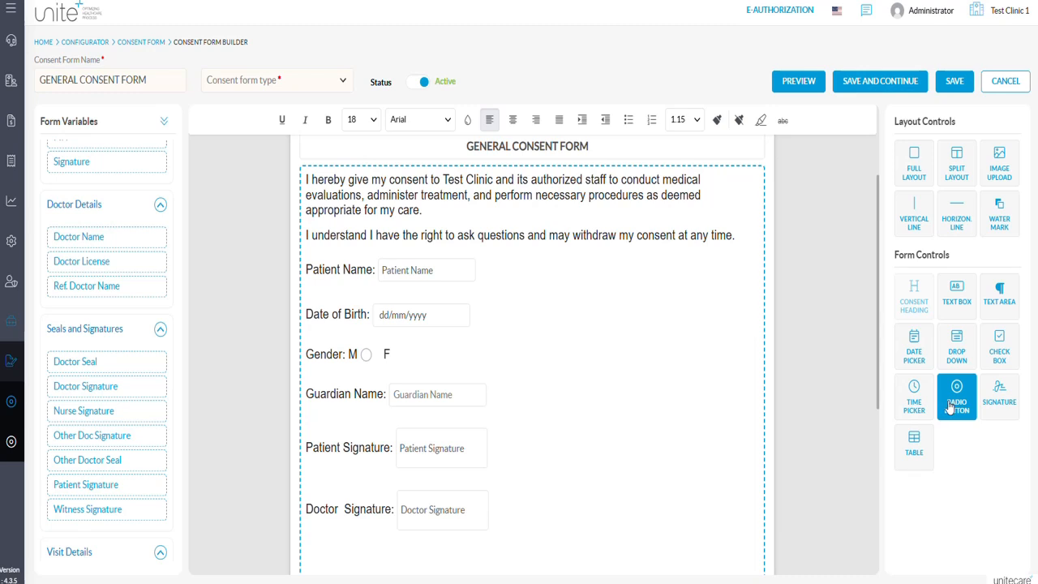
{"action": "left_click", "coordinate": [951, 408]}
Set the group name of the M radio button on the Gender line to Group 1.
{"action": "left_click", "coordinate": [366, 356]}
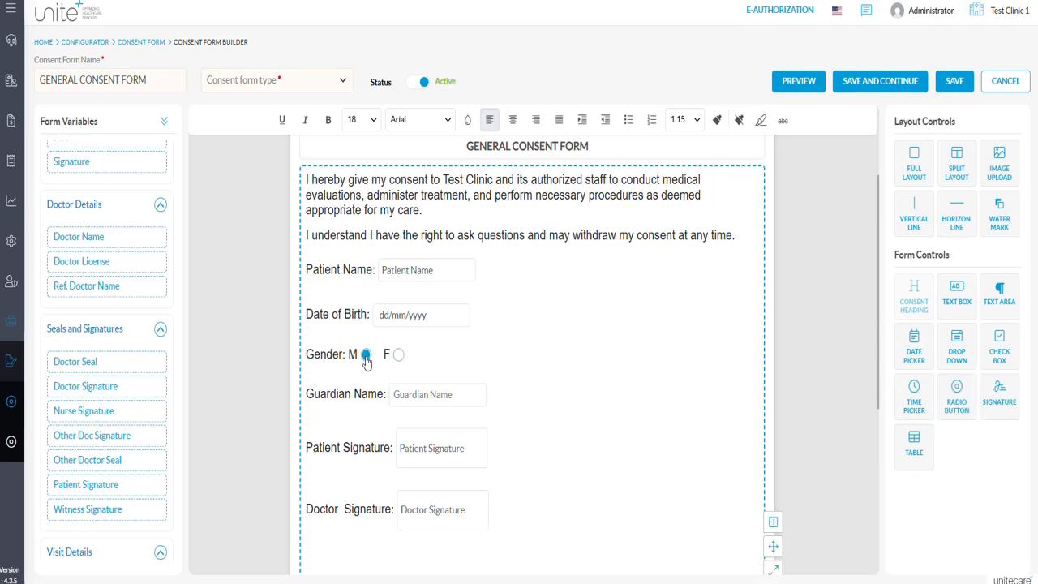
{"action": "left_click", "coordinate": [366, 357]}
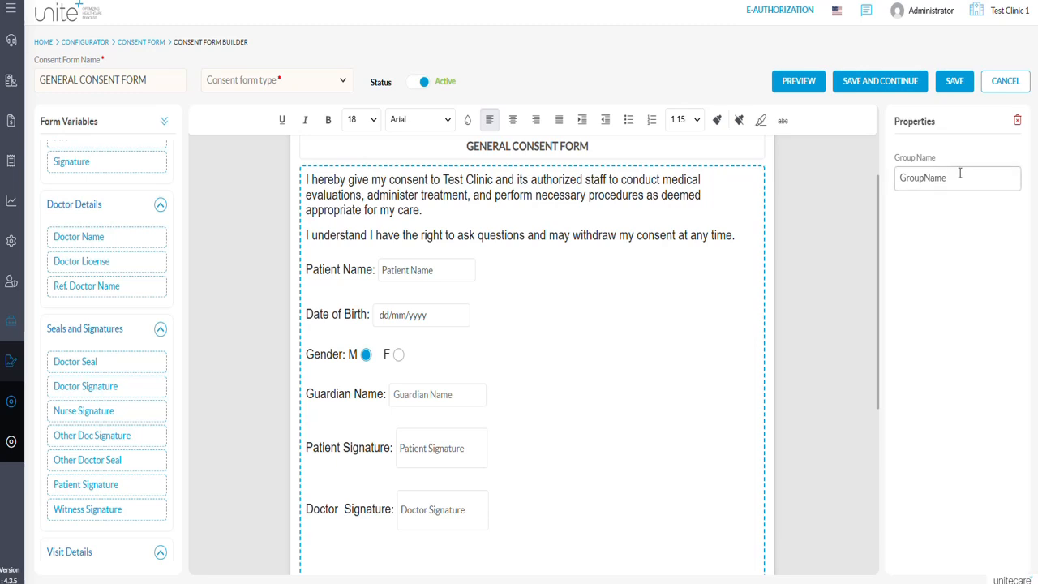
{"action": "left_click_drag", "start_coordinate": [959, 174], "coordinate": [872, 170]}
{"action": "type", "text": "Gou"}
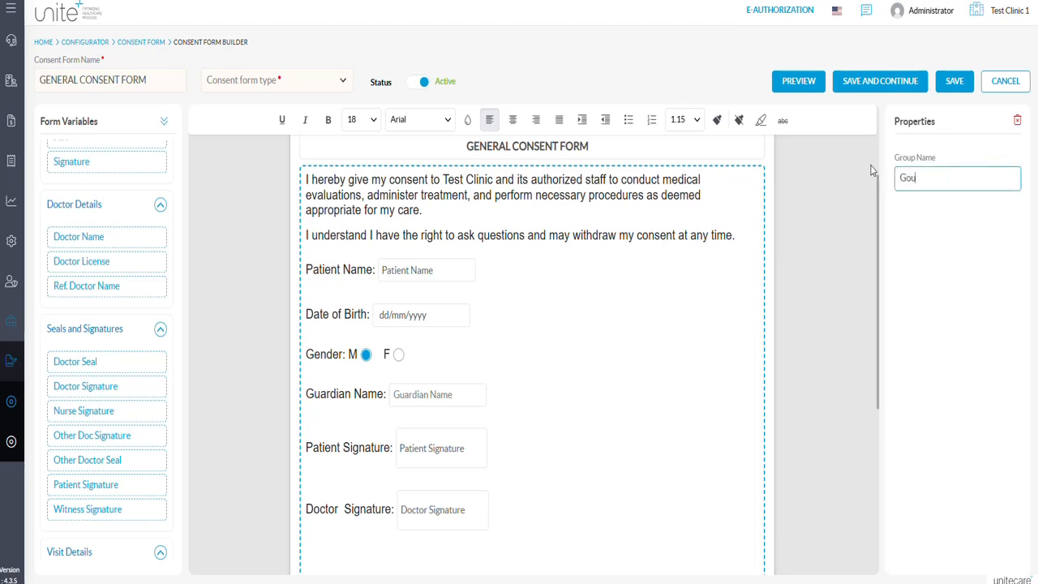
{"action": "key", "text": "BackSpace"}
{"action": "key", "text": "BackSpace"}
{"action": "type", "text": "roup 1"}
Give the F radio button on the Gender line the group name Group 1.
{"action": "left_click", "coordinate": [399, 357]}
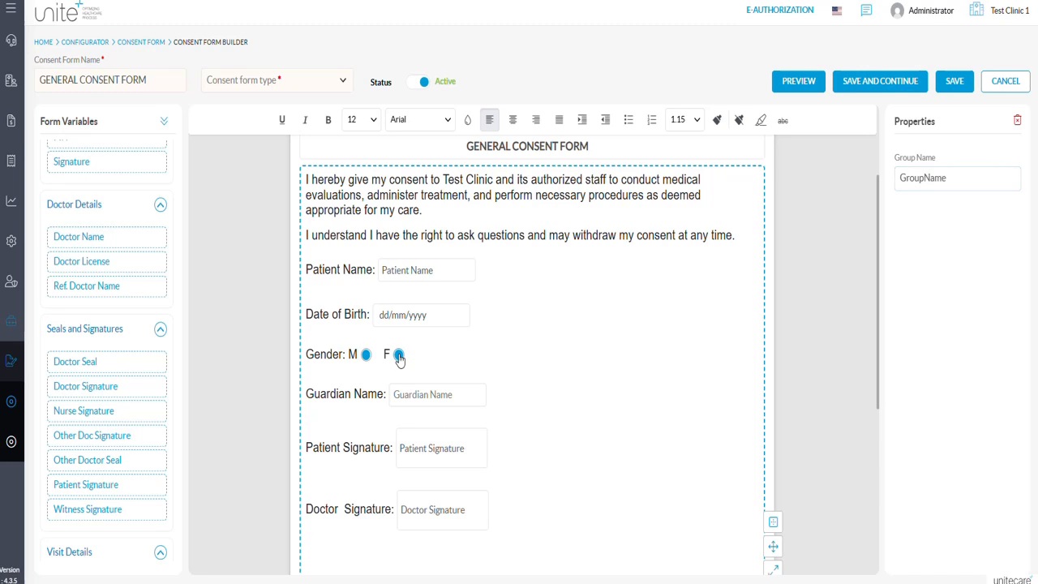
{"action": "double_click", "coordinate": [947, 182]}
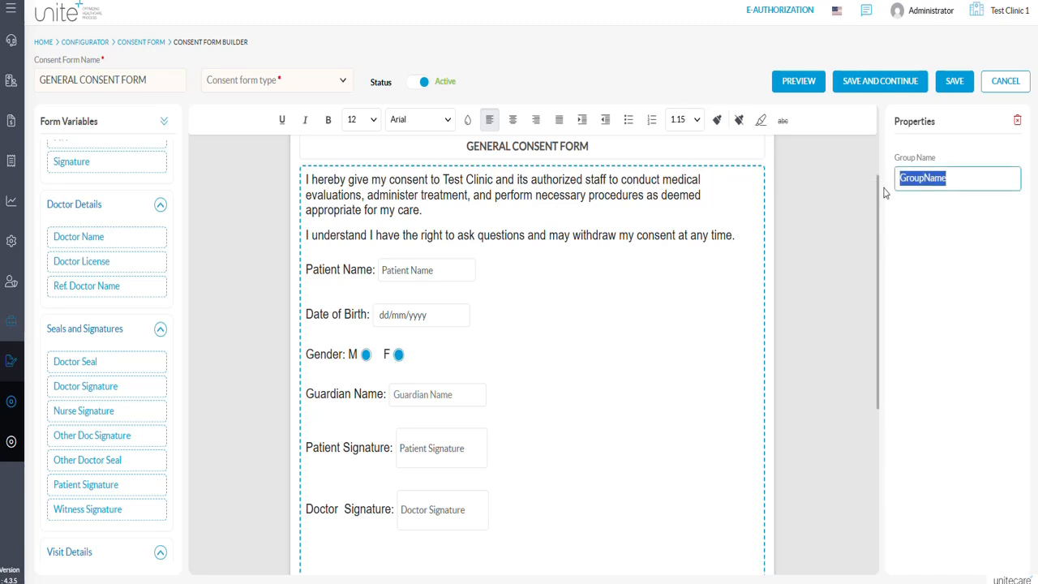
{"action": "type", "text": "Group 1"}
{"action": "left_click", "coordinate": [398, 354]}
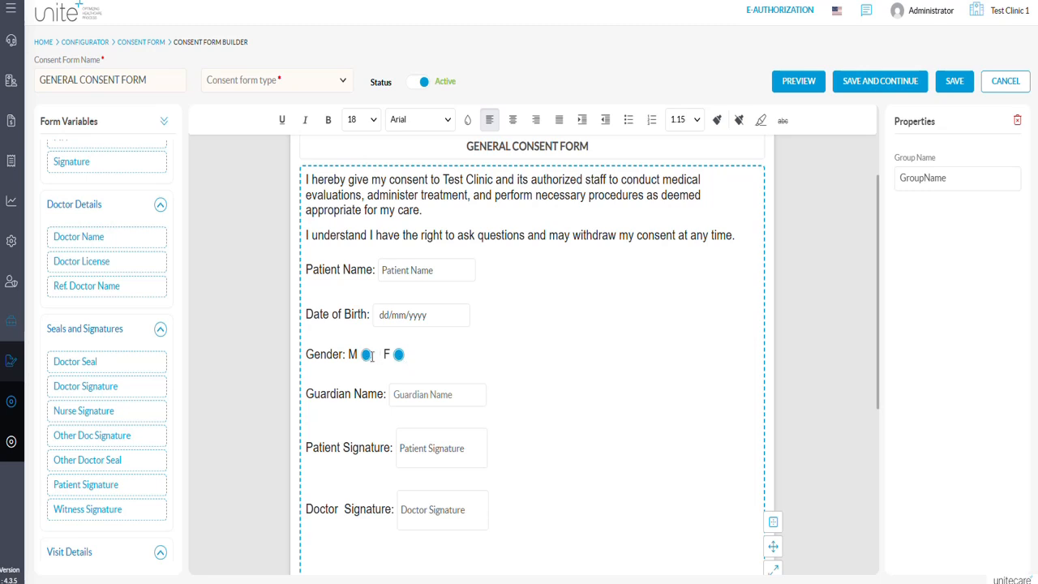
Insert a date picker, a drop-down and a check box on a new line below the Doctor Signature field.
{"action": "left_click", "coordinate": [526, 413]}
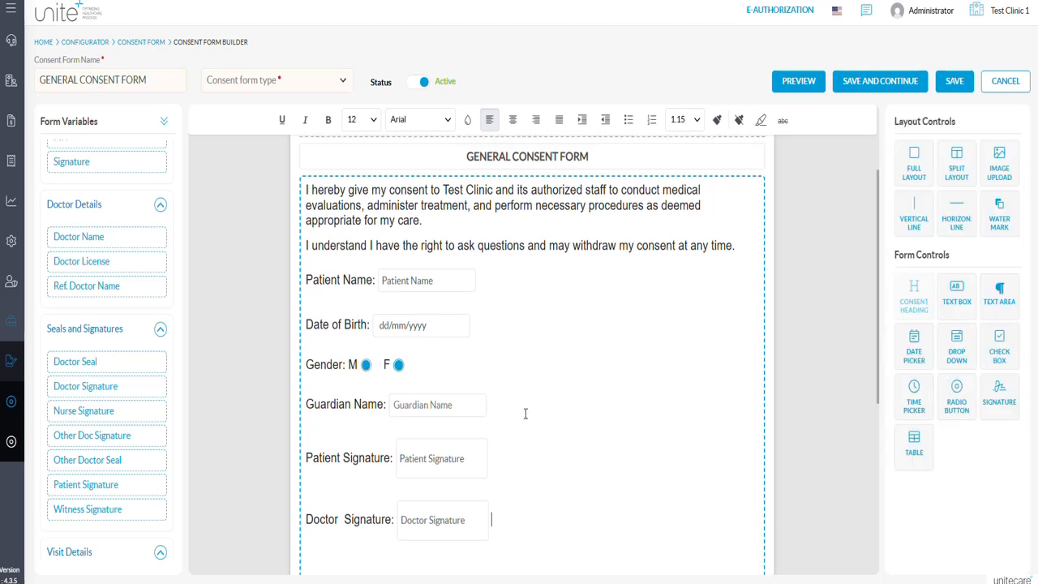
{"action": "key", "text": "Return"}
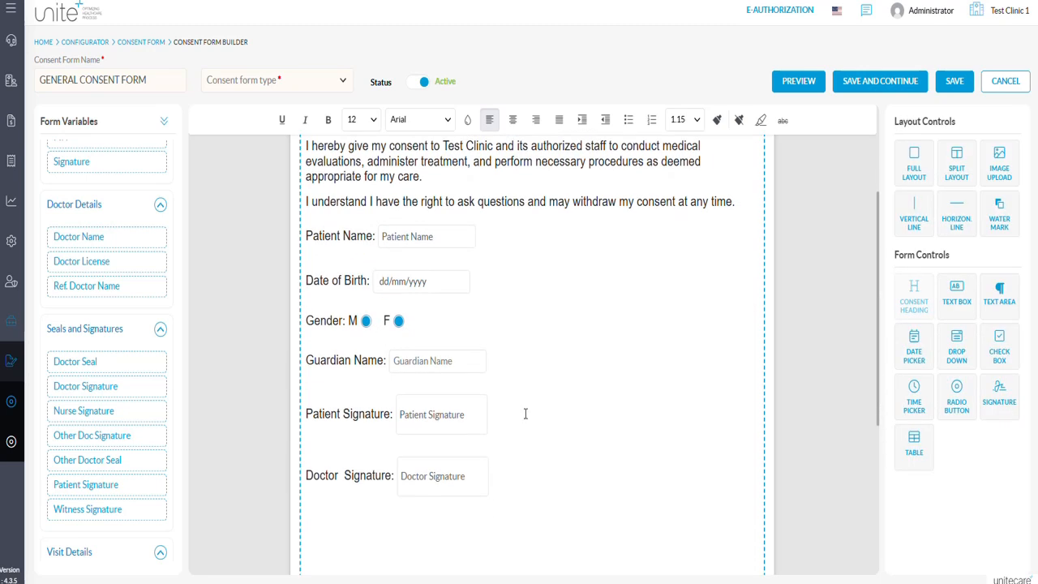
{"action": "left_click", "coordinate": [914, 364]}
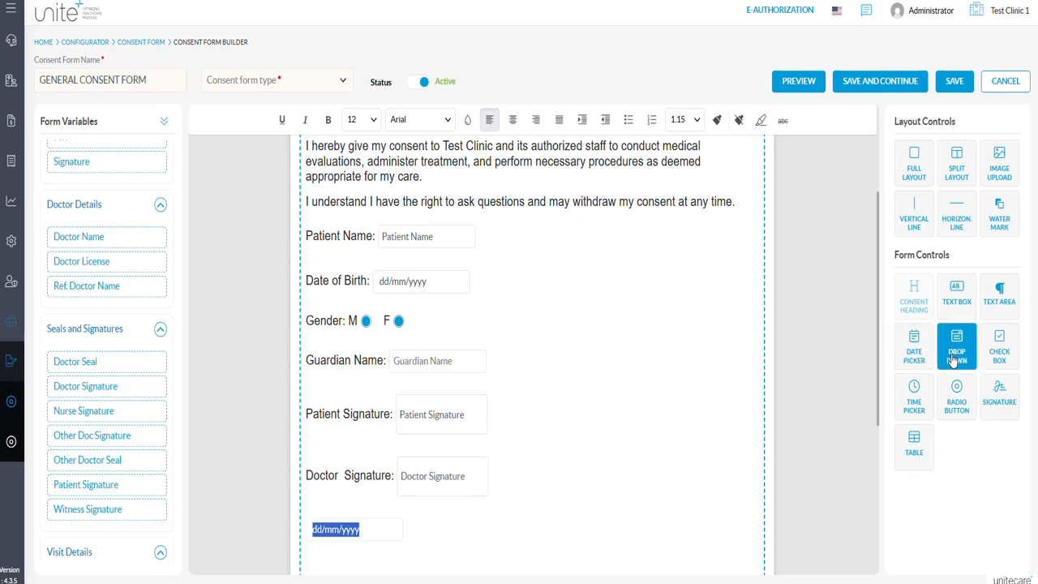
{"action": "left_click", "coordinate": [954, 362]}
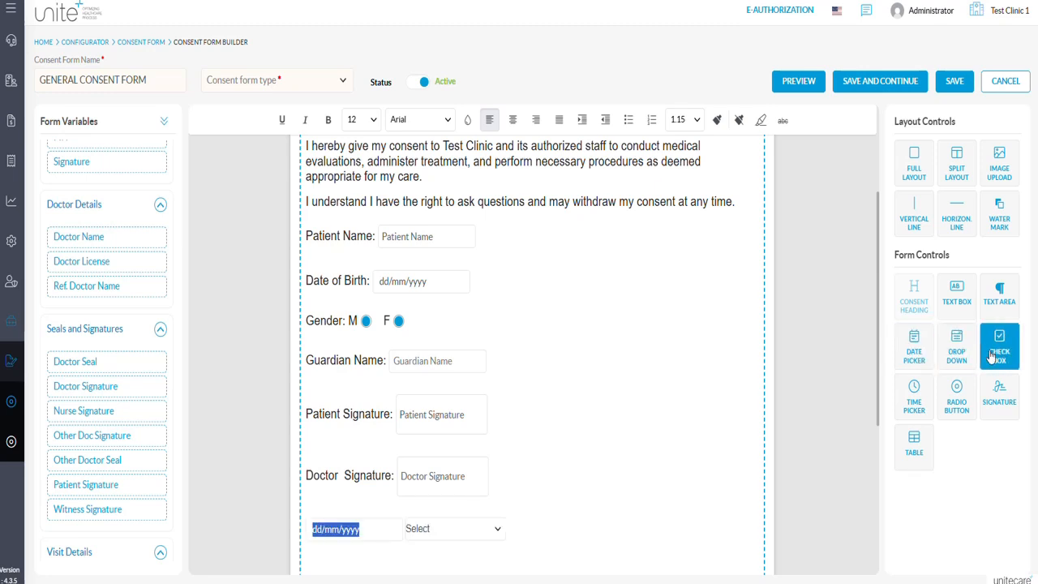
{"action": "left_click", "coordinate": [992, 357]}
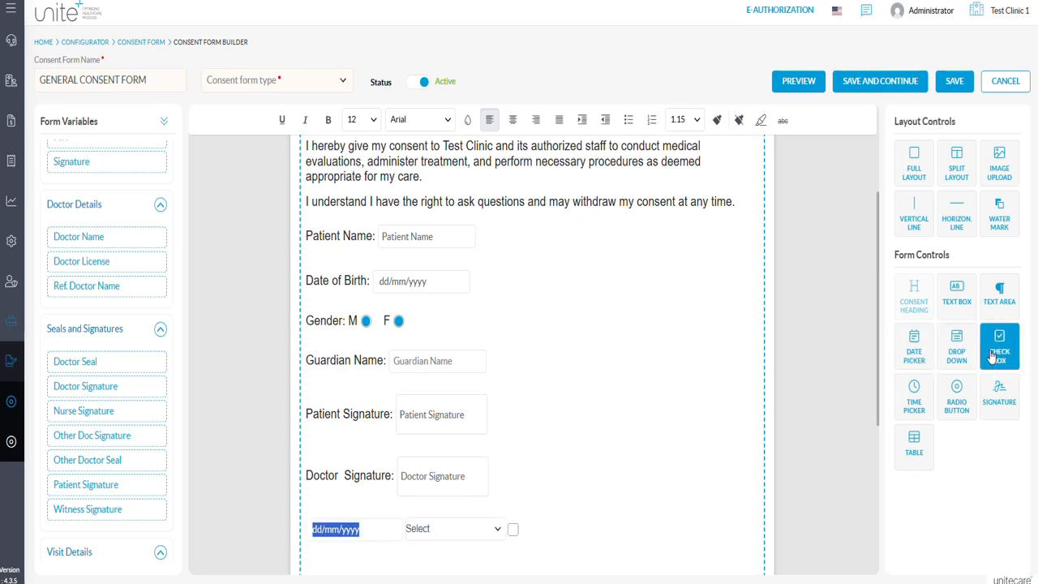
Insert a table with 3 rows and 3 columns after the check box.
{"action": "left_click", "coordinate": [914, 445]}
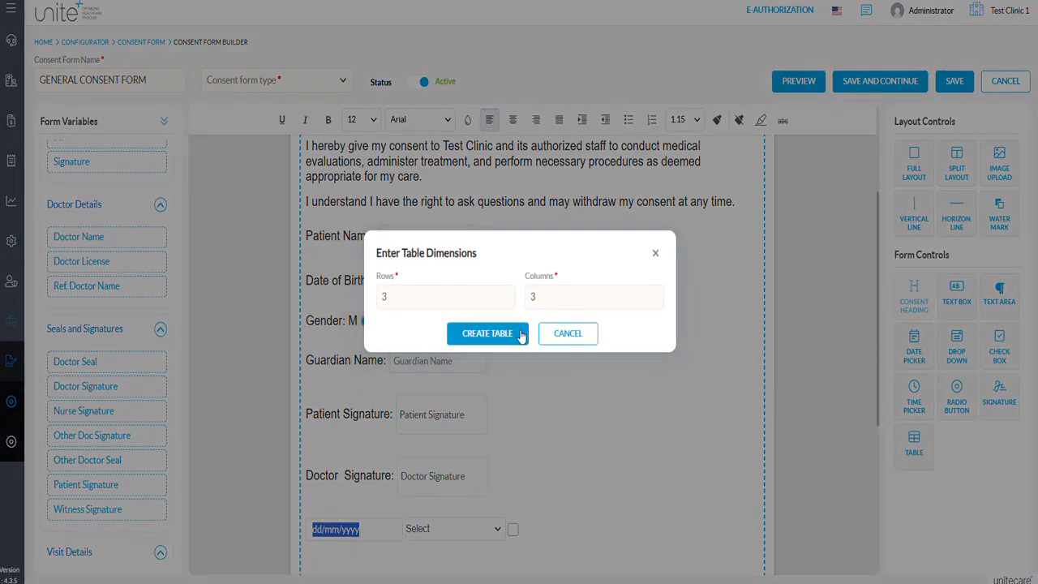
{"action": "left_click", "coordinate": [496, 297]}
{"action": "left_click", "coordinate": [550, 302]}
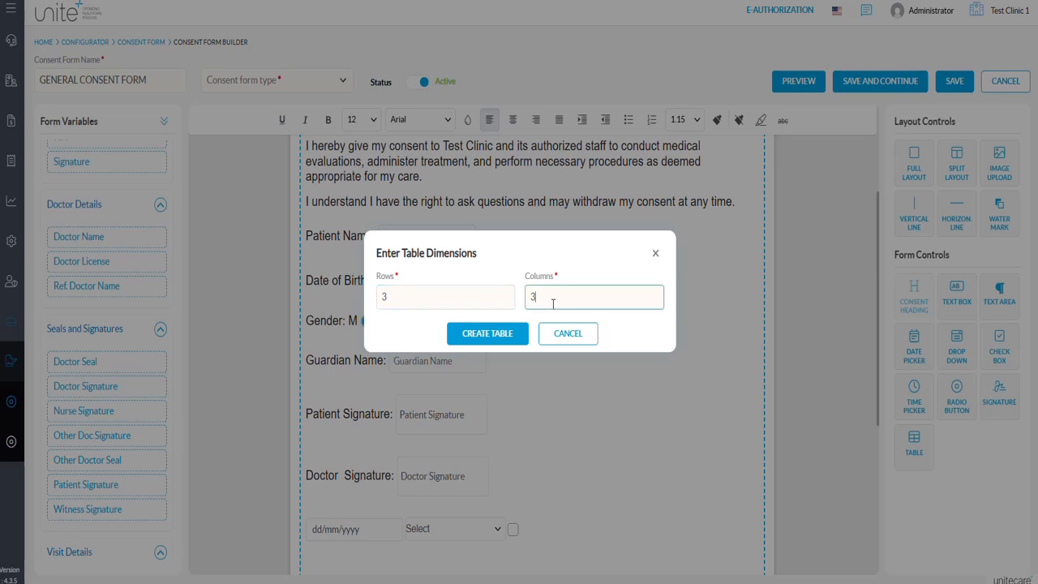
{"action": "left_click", "coordinate": [501, 340]}
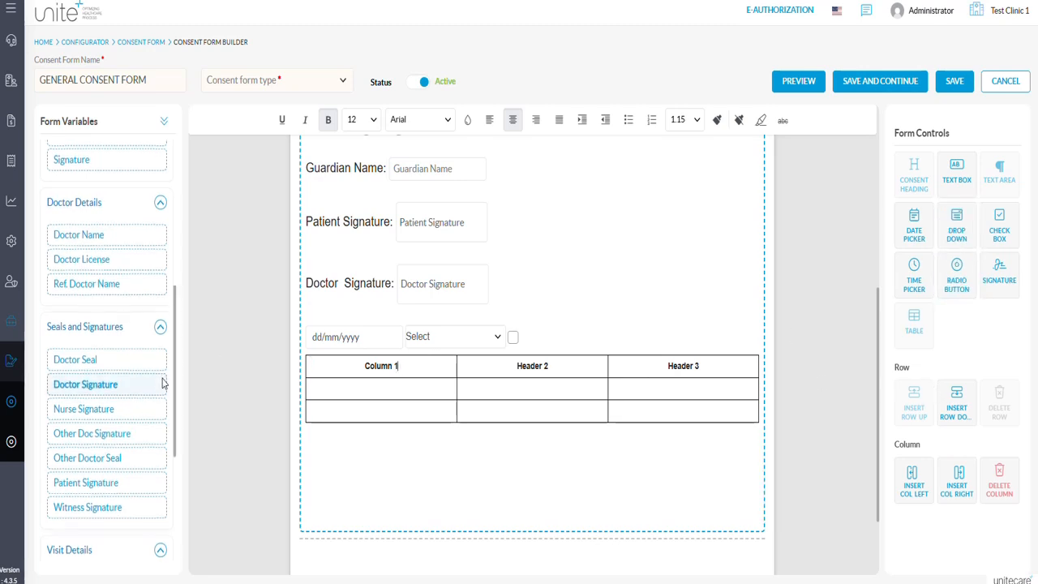
Open the watermark upload properties for the form.
{"action": "scroll", "coordinate": [162, 383], "scroll_direction": "down", "scroll_amount": 4}
{"action": "scroll", "coordinate": [139, 316], "scroll_direction": "up", "scroll_amount": 10}
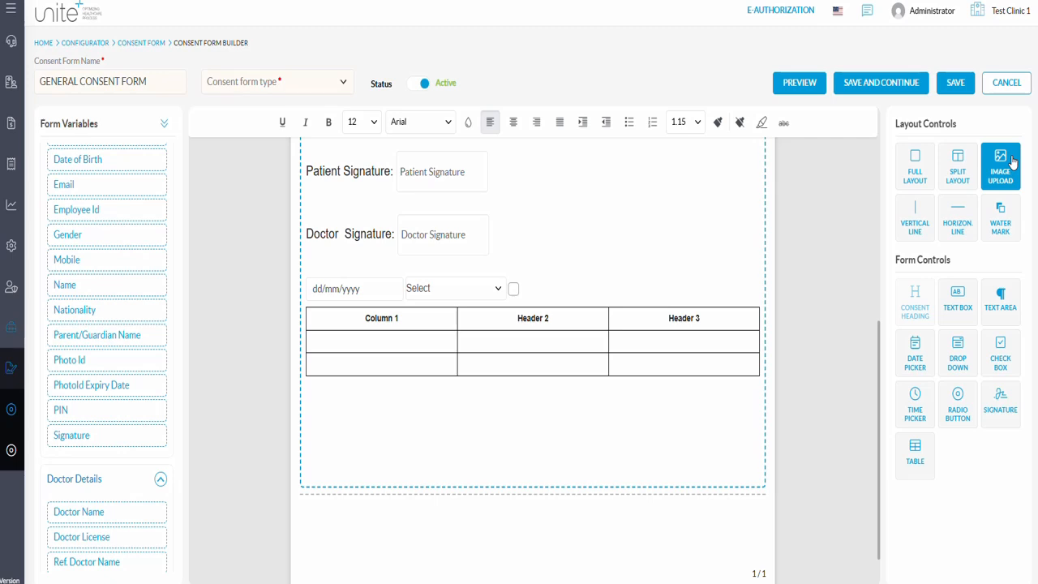
{"action": "left_click", "coordinate": [994, 234]}
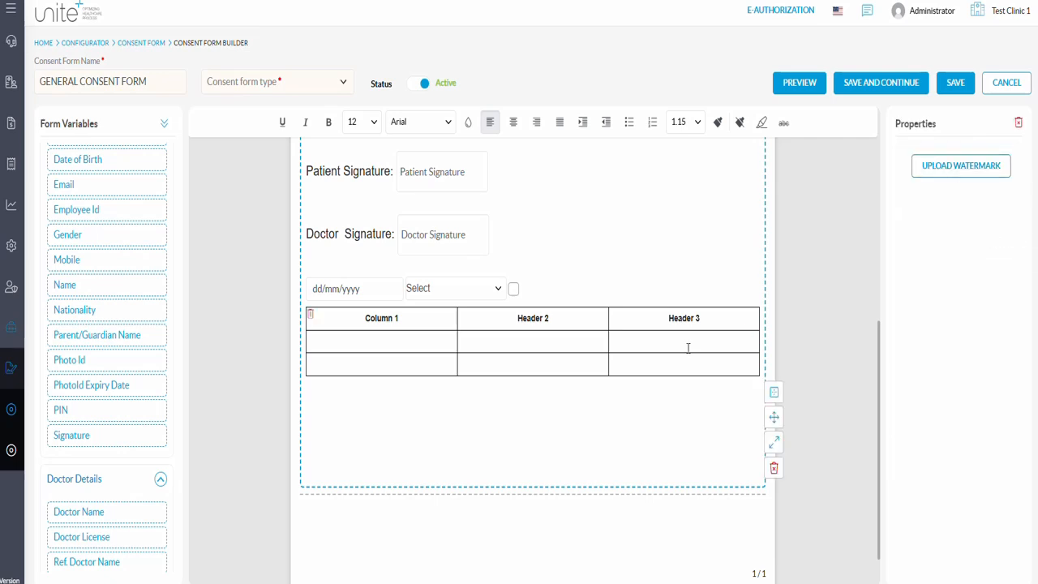
Set the consent form type to General.
{"action": "scroll", "coordinate": [687, 348], "scroll_direction": "up", "scroll_amount": 5}
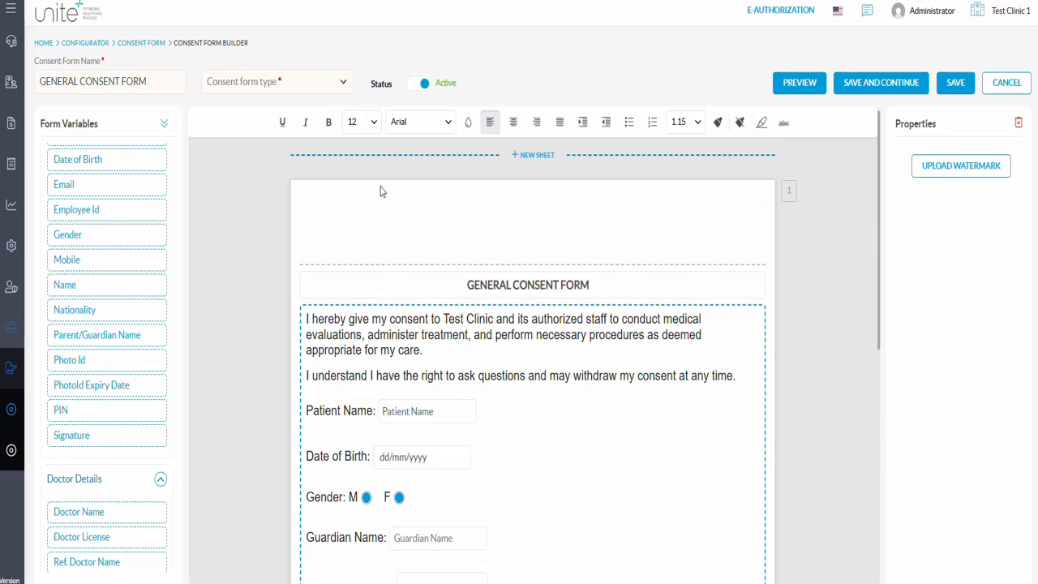
{"action": "left_click", "coordinate": [343, 89]}
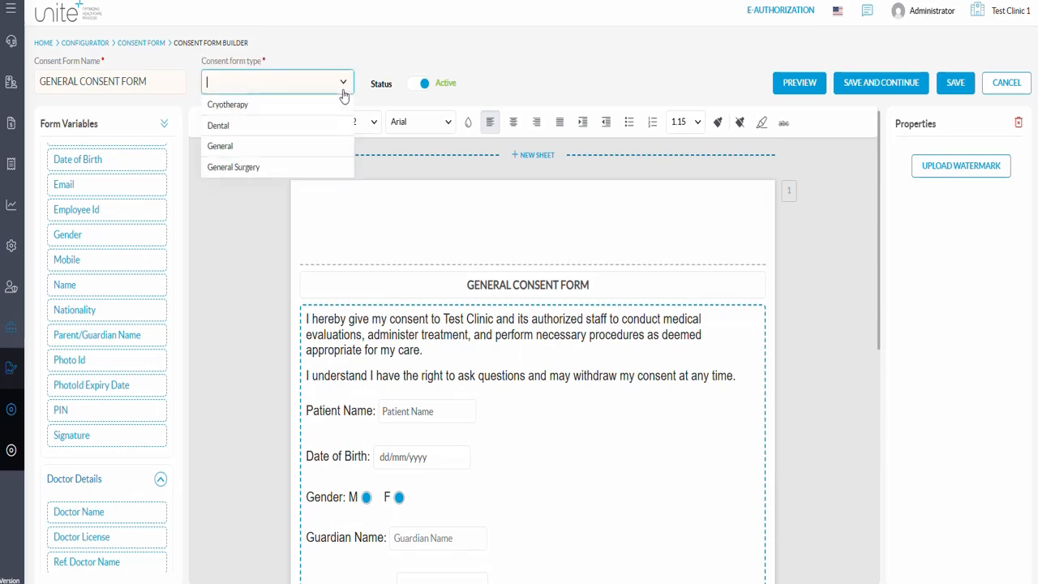
{"action": "left_click", "coordinate": [279, 147]}
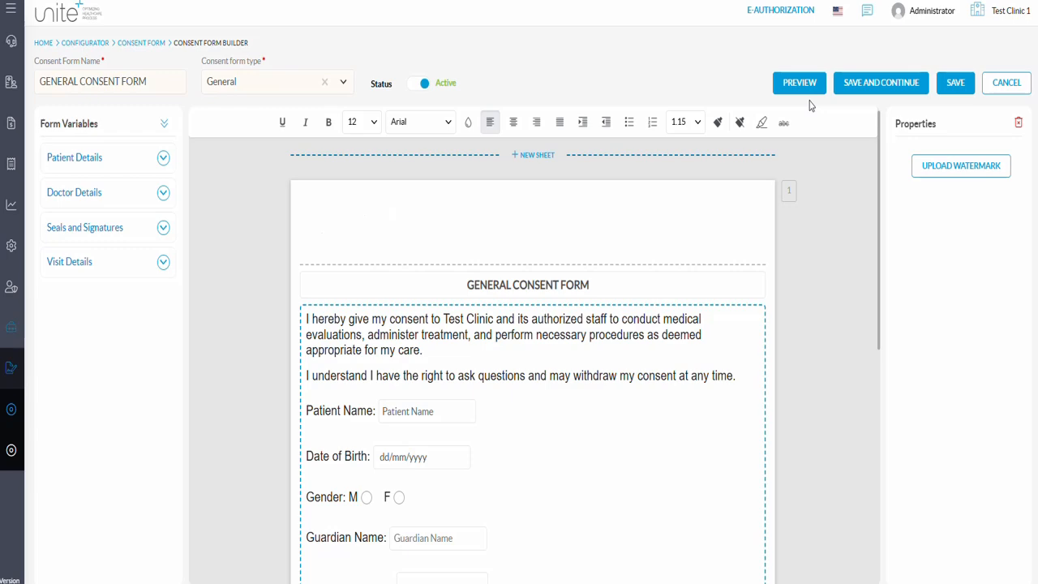
Preview the whole consent form, return to editing and save it.
{"action": "left_click", "coordinate": [802, 89]}
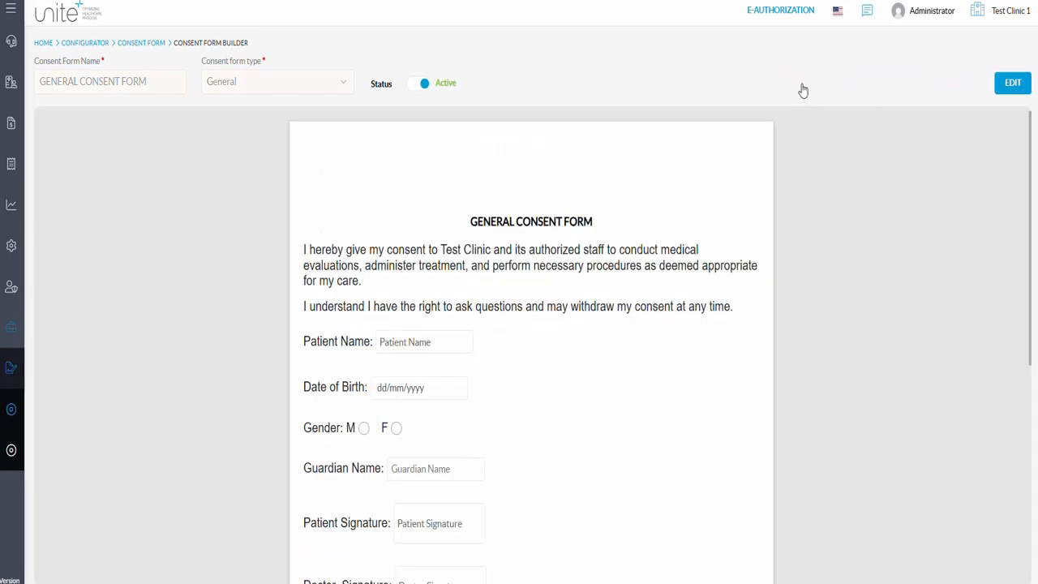
{"action": "scroll", "coordinate": [556, 216], "scroll_direction": "down", "scroll_amount": 4}
{"action": "scroll", "coordinate": [557, 215], "scroll_direction": "up", "scroll_amount": 5}
{"action": "left_click", "coordinate": [1011, 89]}
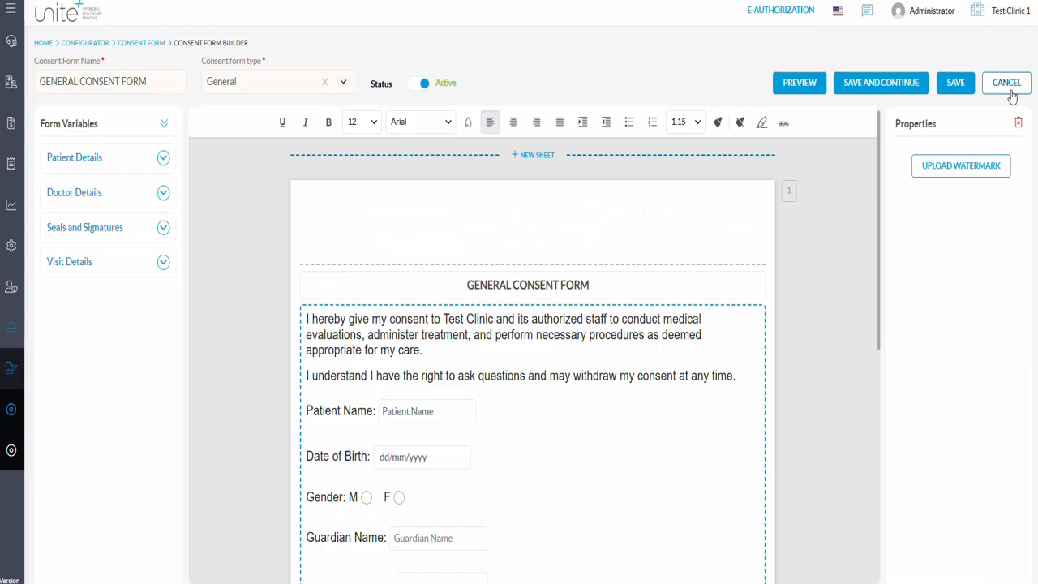
{"action": "left_click", "coordinate": [960, 92]}
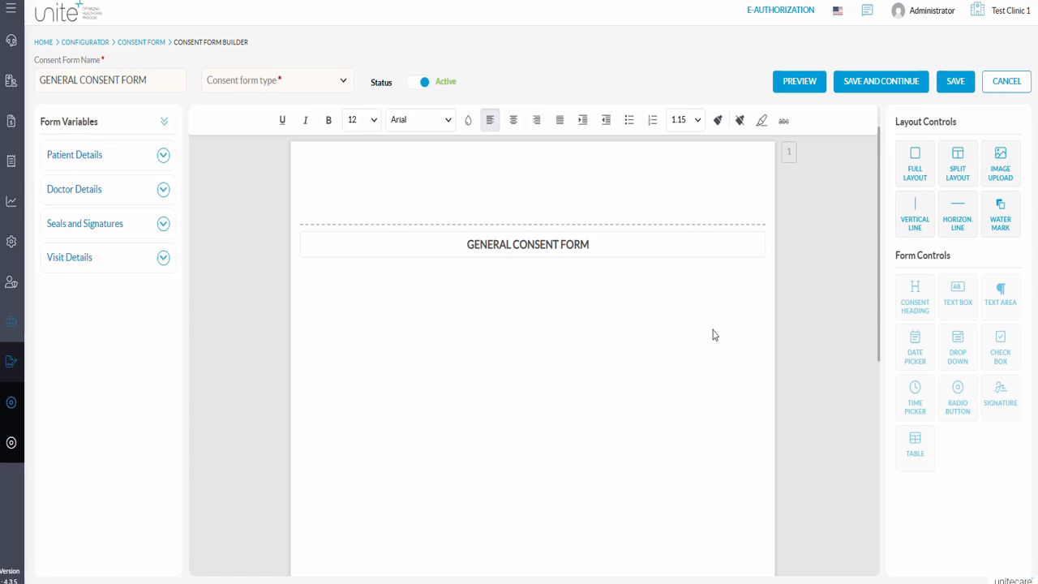
Add a split layout below the heading and fill its left column with the English consent paragraph from Word, Patient Name: and Patient Signature.
{"action": "left_click_drag", "start_coordinate": [958, 162], "coordinate": [714, 371]}
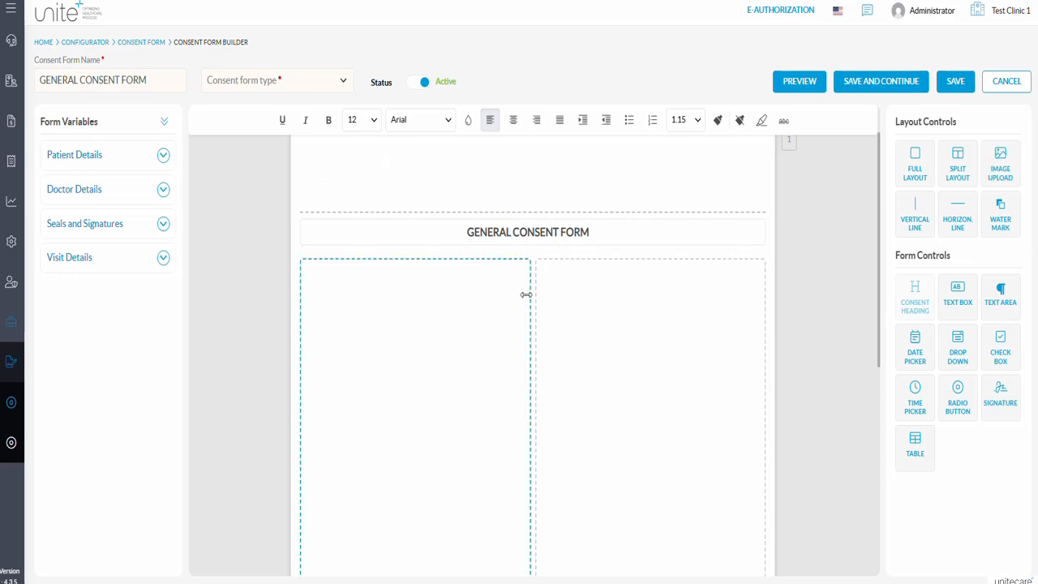
{"action": "left_click", "coordinate": [385, 264]}
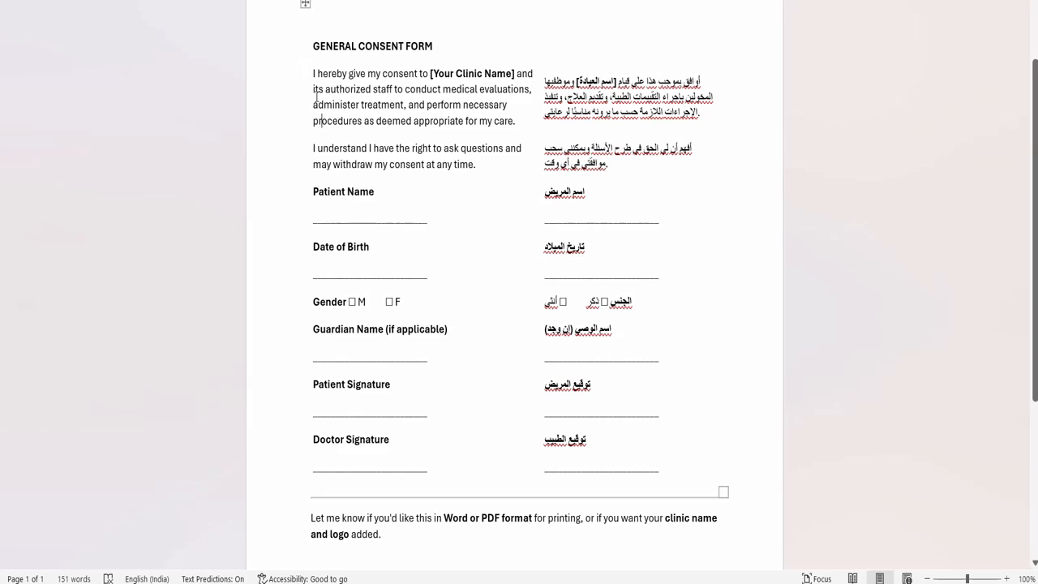
{"action": "triple_click", "coordinate": [316, 96]}
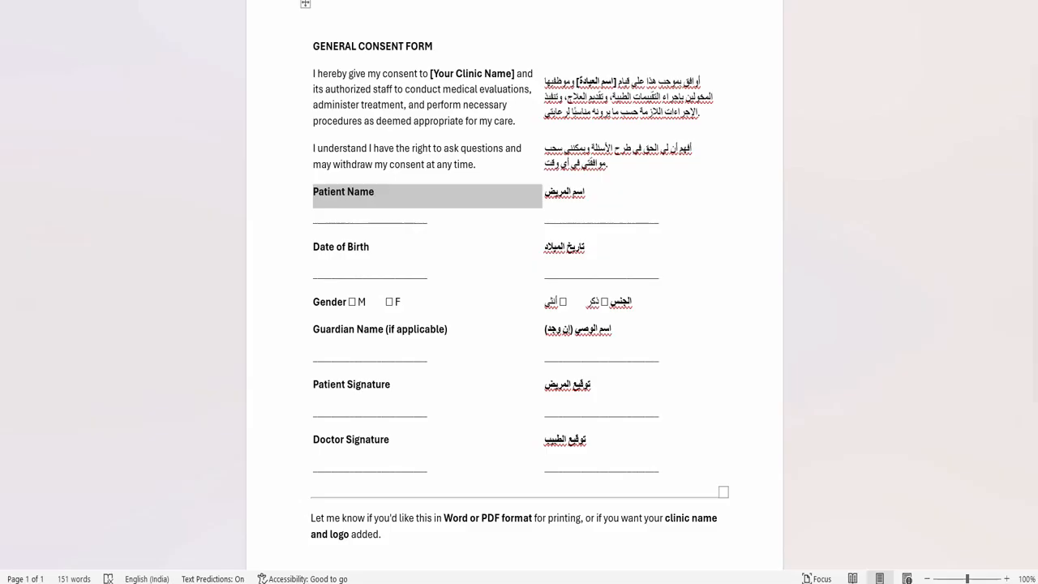
{"action": "type", "text": "Patient Name:"}
{"action": "key", "text": "Return"}
{"action": "type", "text": "Patient Signature"}
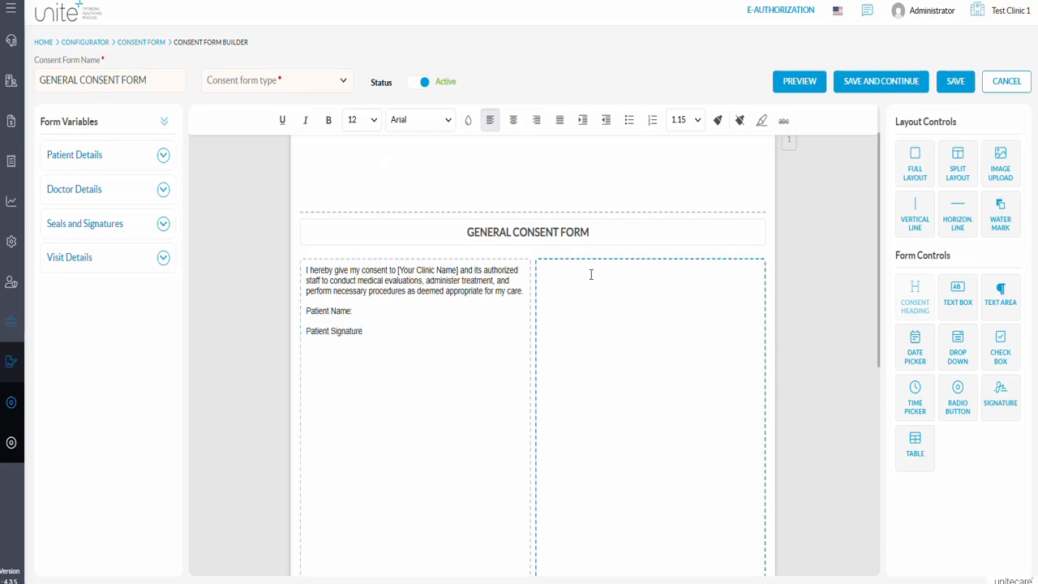
Copy the Arabic consent paragraph from the Word document into the right column of the split layout.
{"action": "key", "text": "alt+Tab"}
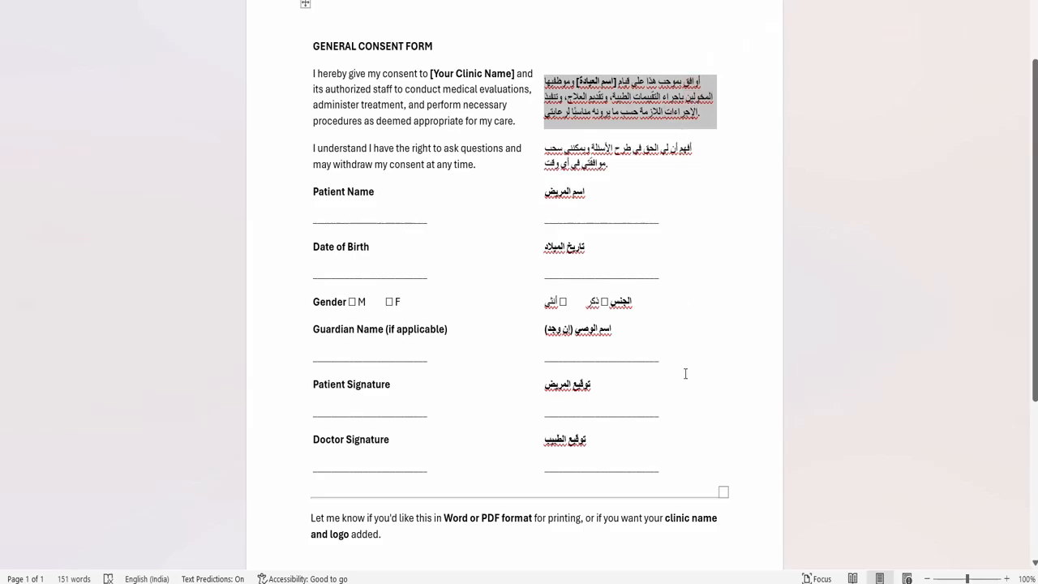
{"action": "key", "text": "alt+Tab"}
{"action": "type", "text": "وافق بموجب هذا على قيام [اسم العيادة] وموظفيها المخولين بإجراء التقييمات الطبية، وتقديم العلاج، وتنفيذ الإجراءات اللازمة حسب ما يرونه مناسبًا لرعايتي"}
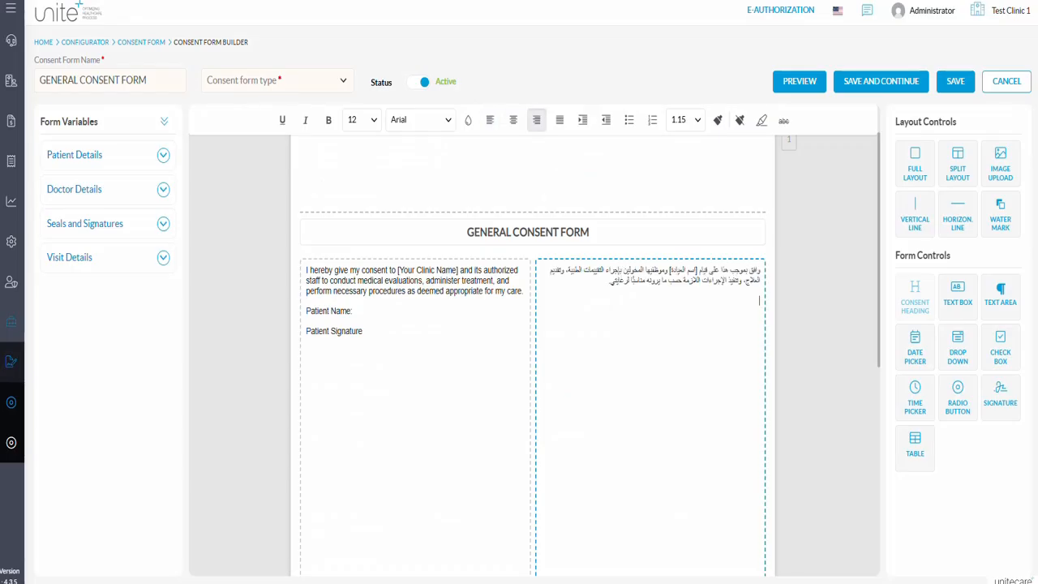
Copy the Arabic patient name and patient signature labels from the Word document to separate lines below the Arabic paragraph.
{"action": "key", "text": "alt+Tab"}
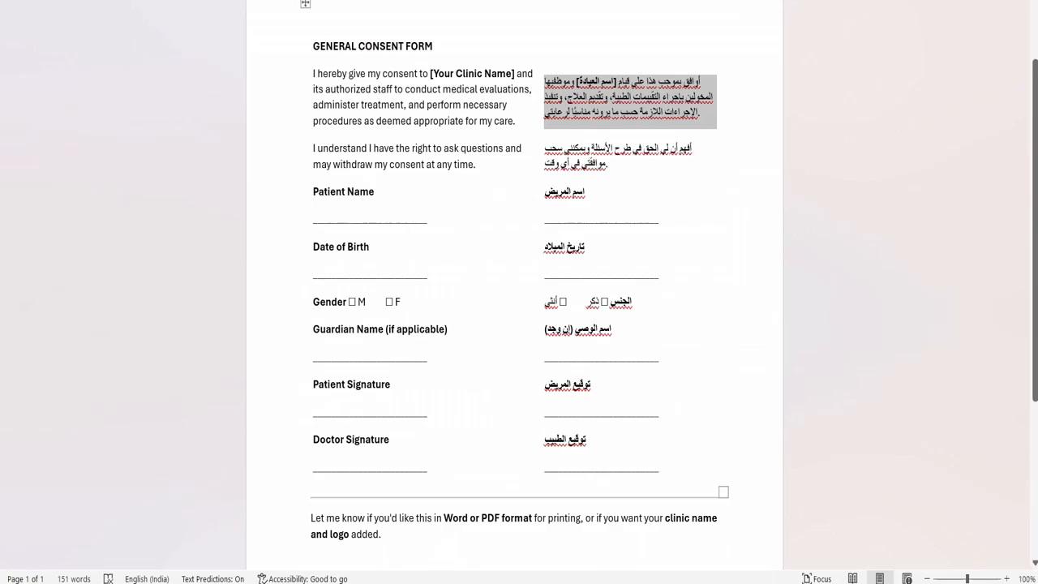
{"action": "triple_click", "coordinate": [567, 192]}
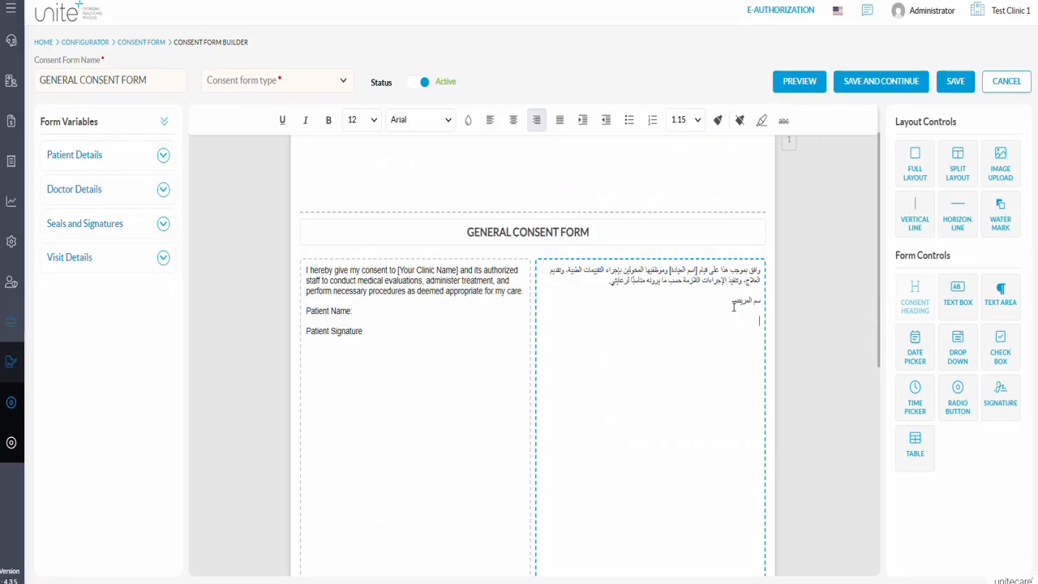
{"action": "key", "text": "alt+Tab"}
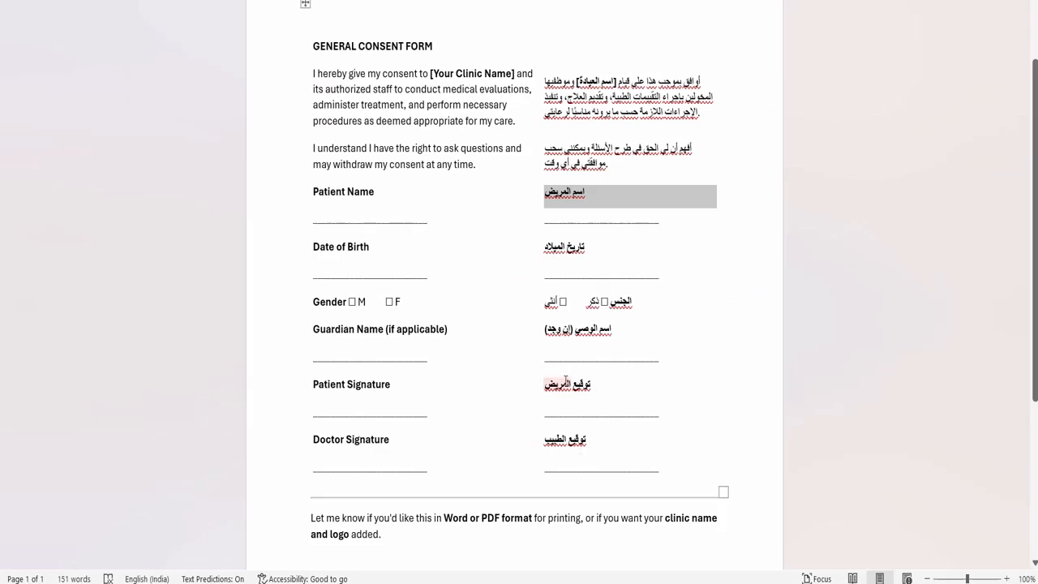
{"action": "triple_click", "coordinate": [567, 386]}
{"action": "key", "text": "ctrl+c"}
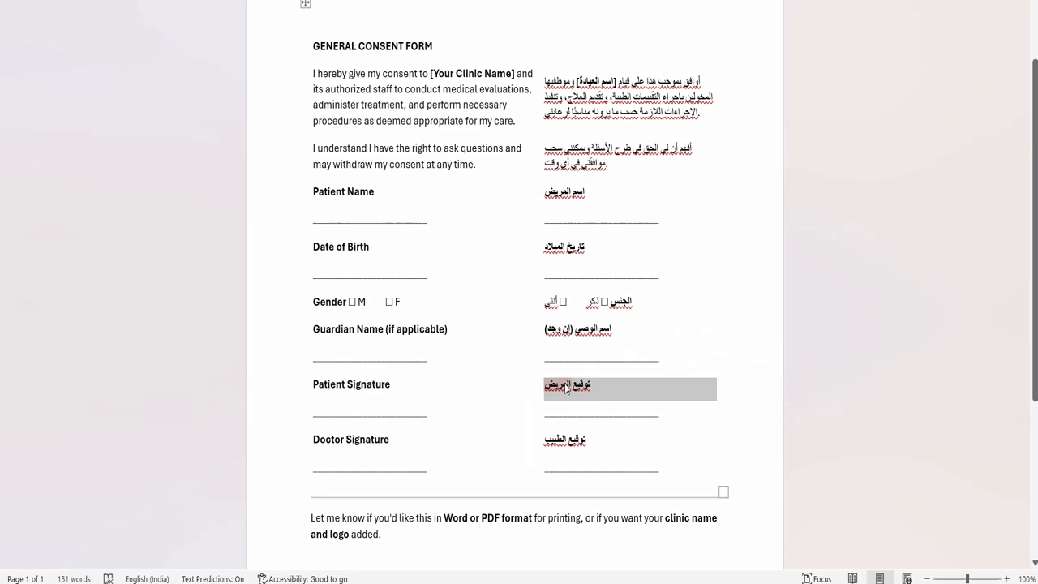
{"action": "key", "text": "alt+Tab"}
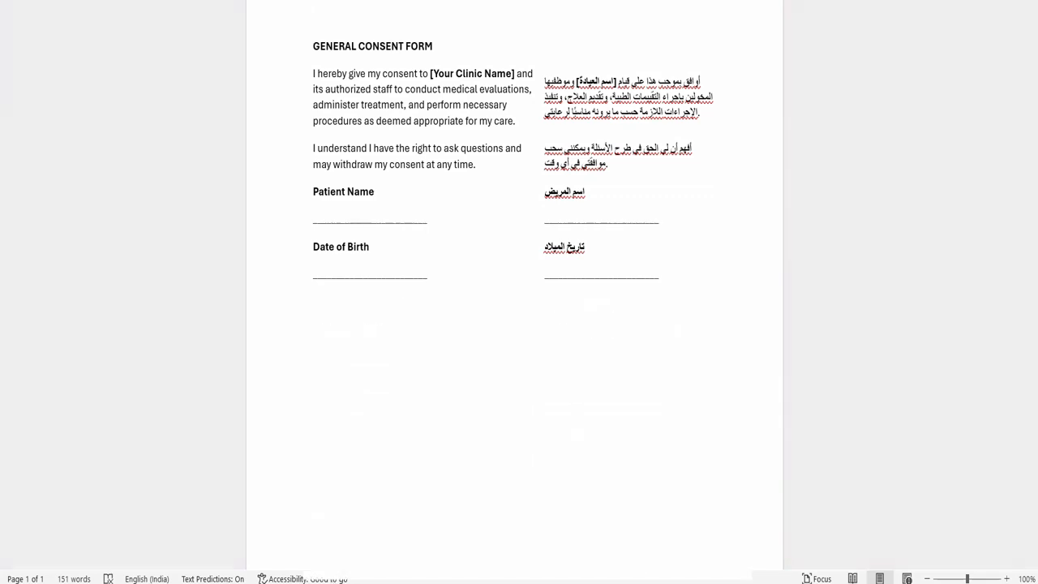
{"action": "key", "text": "ctrl+v"}
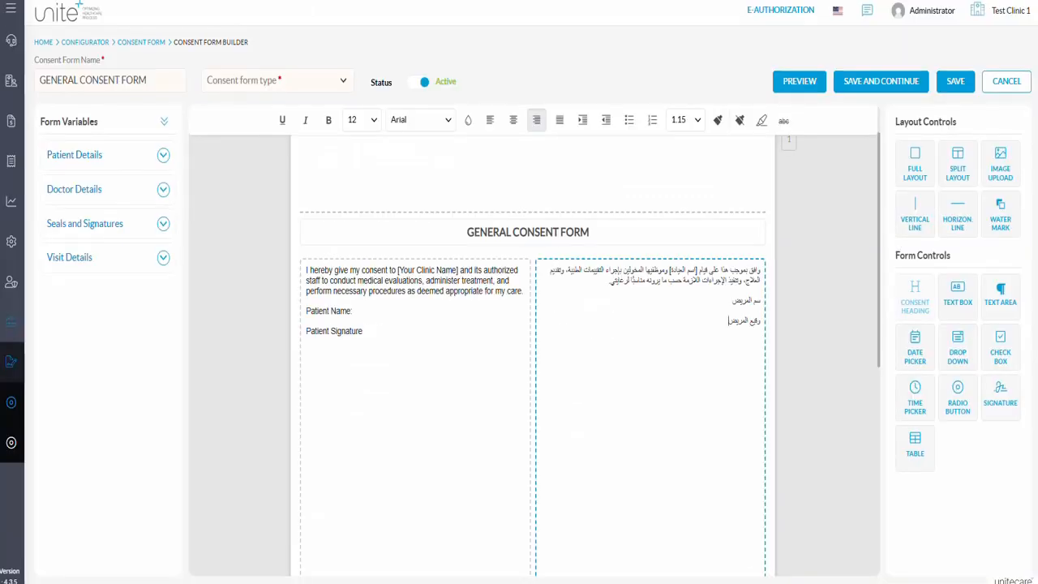
Insert the patient Name and Signature variables beside their matching Arabic labels in the split layout's Arabic column.
{"action": "left_click", "coordinate": [163, 155]}
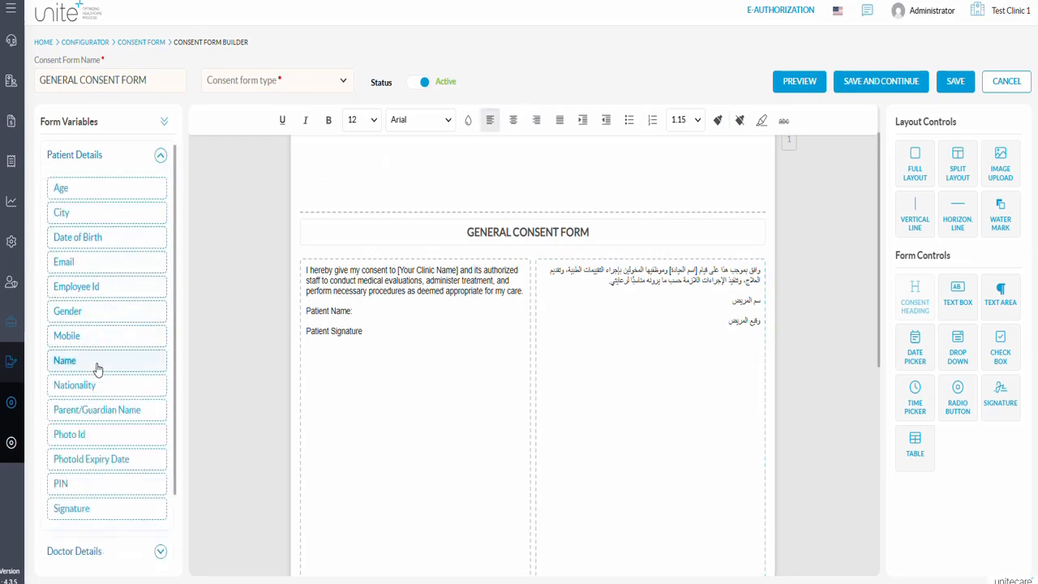
{"action": "left_click", "coordinate": [97, 364]}
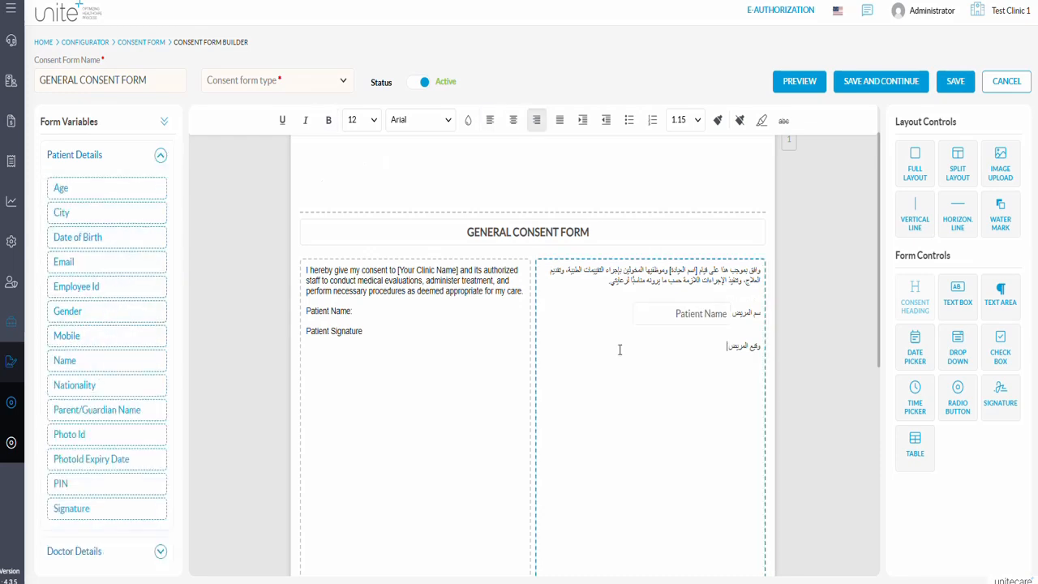
{"action": "left_click", "coordinate": [110, 508]}
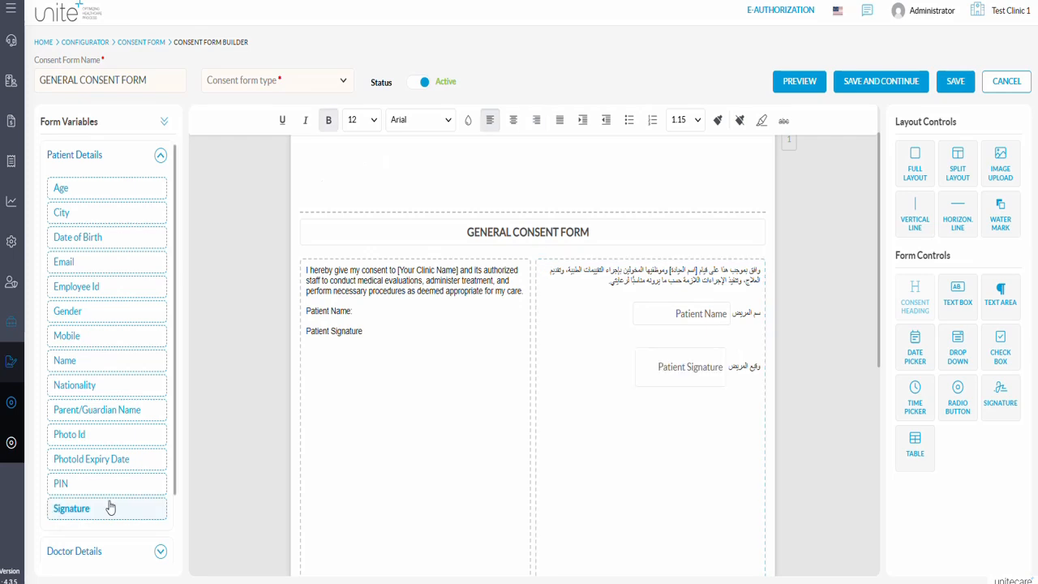
Change the form heading to GENERAL CONSENT FORM 1, with form type General, and save the form.
{"action": "left_click", "coordinate": [606, 232]}
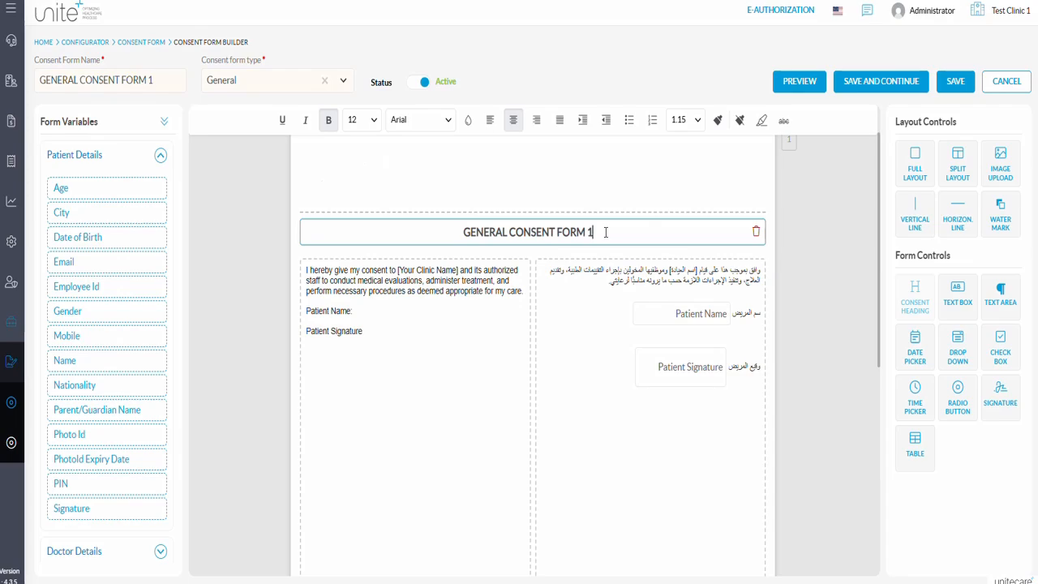
{"action": "left_click", "coordinate": [953, 83]}
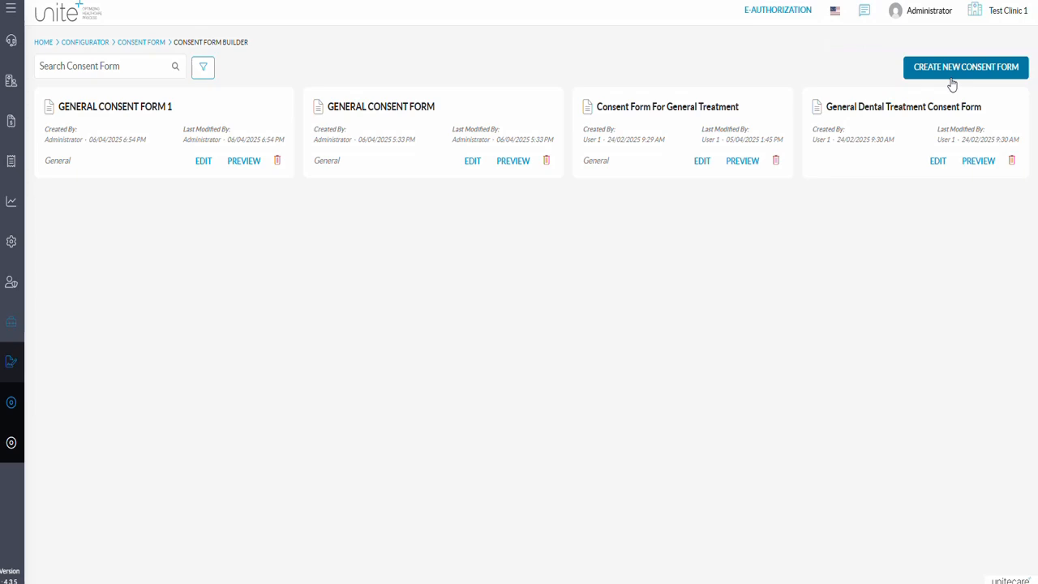
In Consent Form Mapping, map GENERAL CONSENT FORM to Family doctor clinic, effective as of 06/04/2025, with no department.
{"action": "mouse_move", "coordinate": [9, 332]}
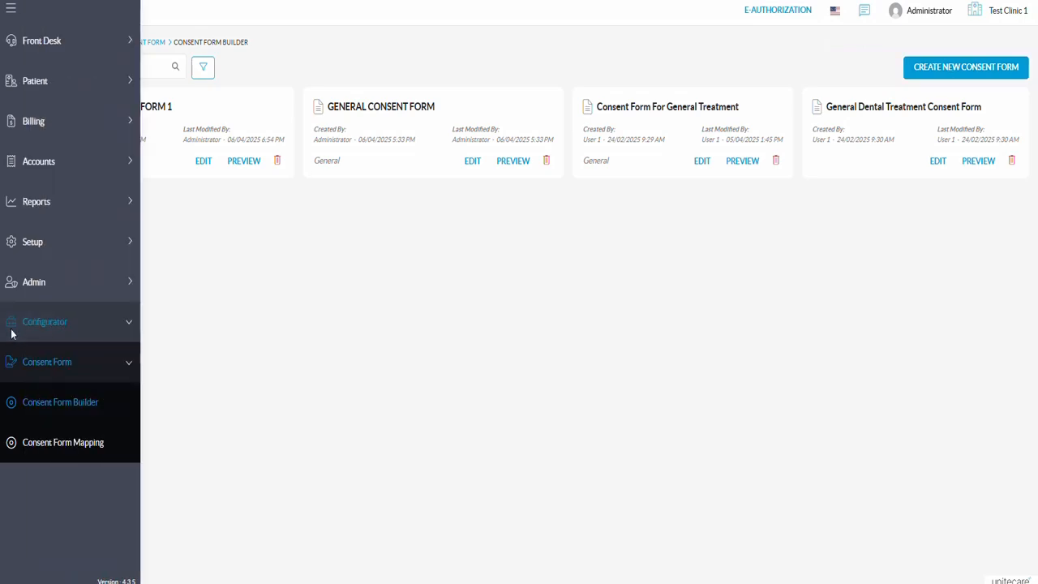
{"action": "left_click", "coordinate": [72, 447]}
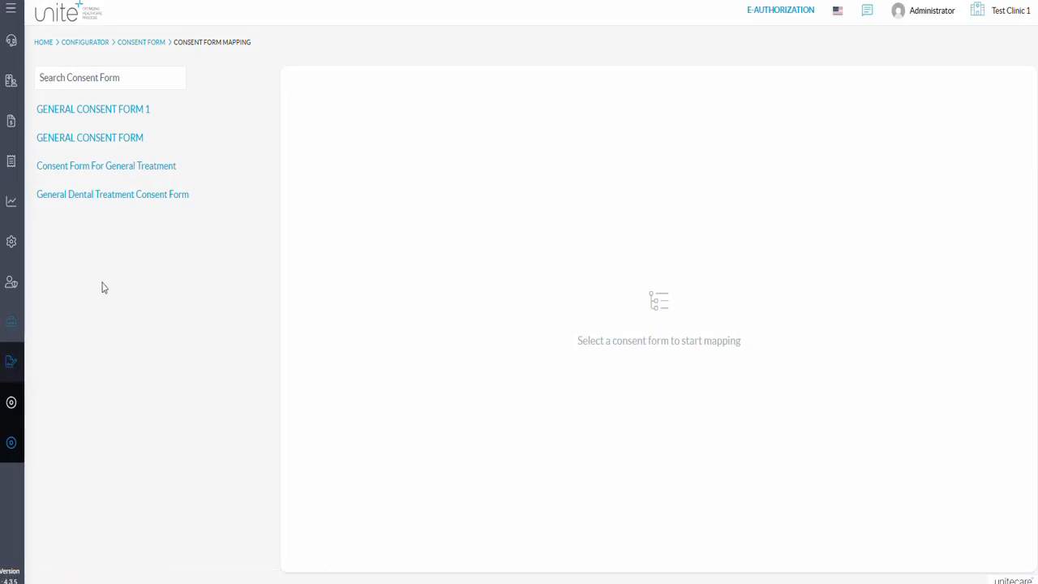
{"action": "left_click", "coordinate": [118, 138]}
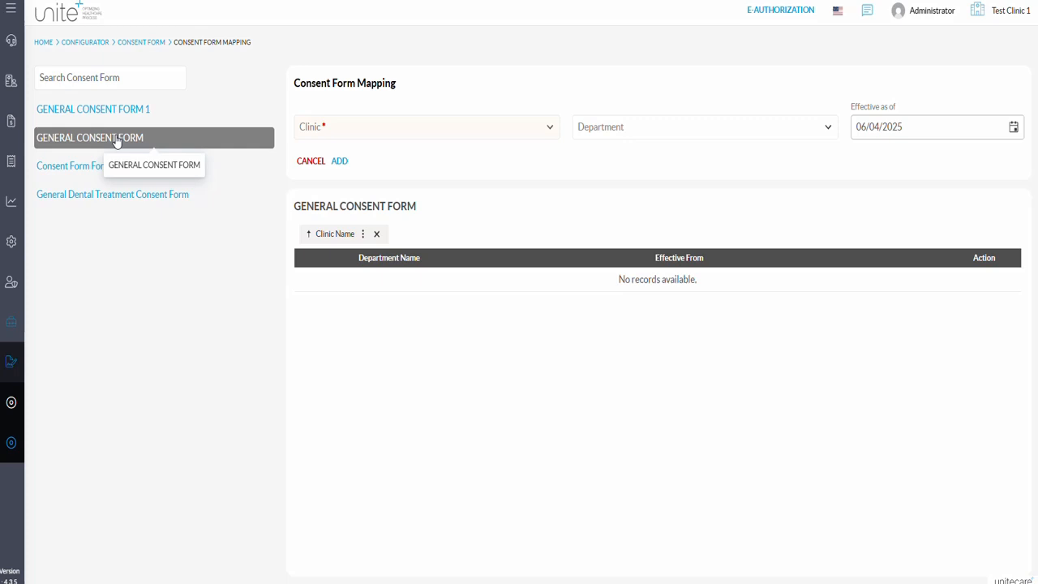
{"action": "left_click", "coordinate": [550, 130]}
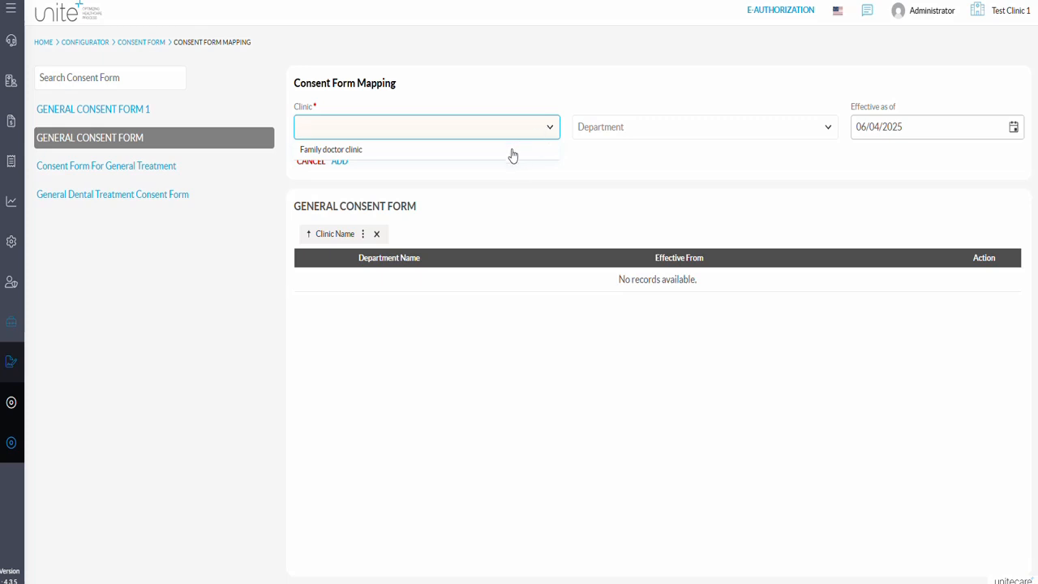
{"action": "left_click", "coordinate": [511, 155]}
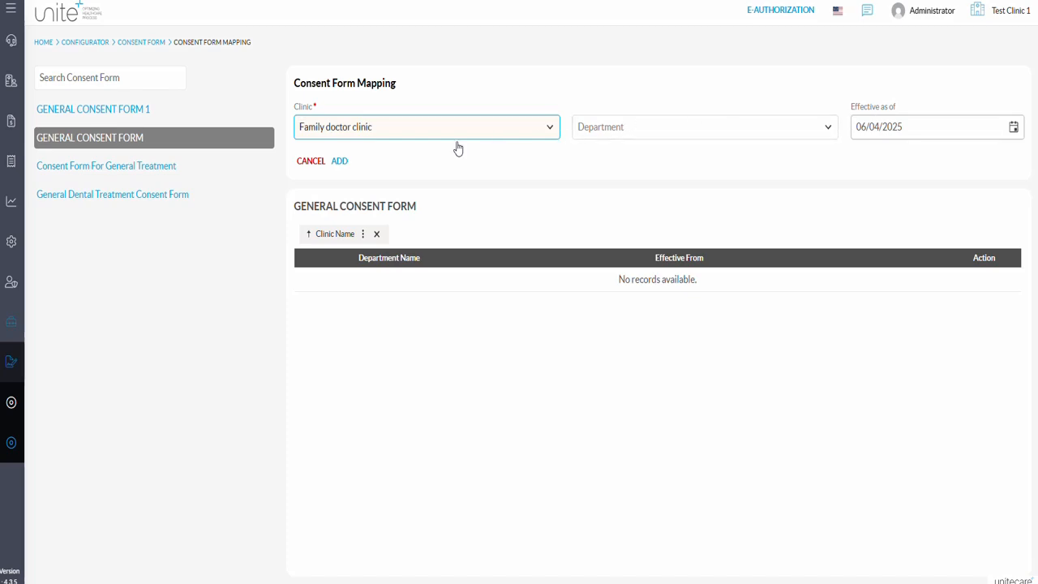
{"action": "left_click", "coordinate": [340, 162]}
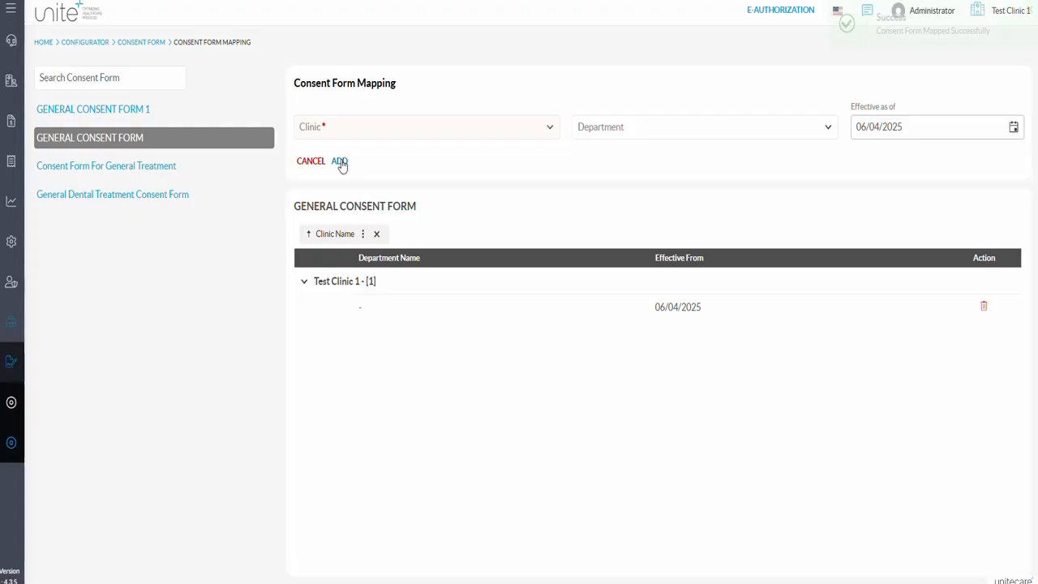